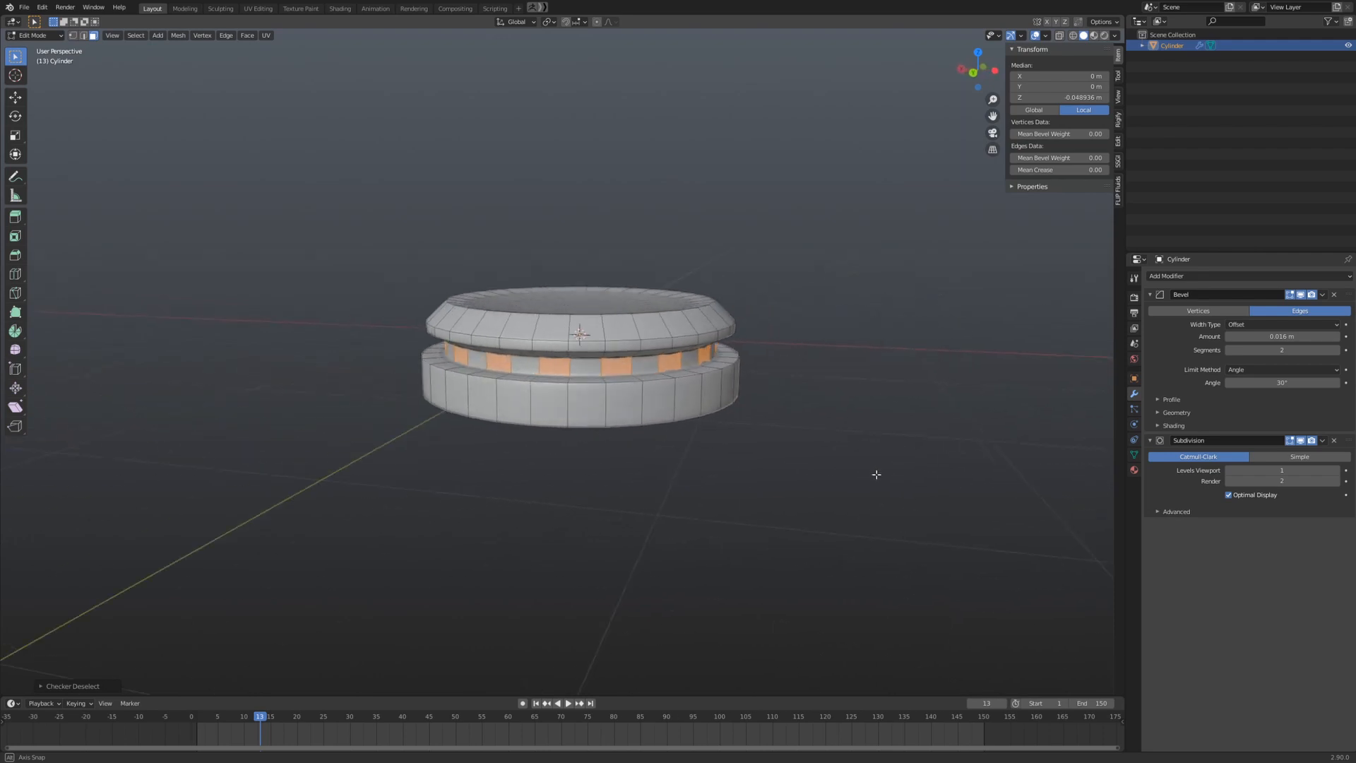
# - Duplicate the selected alternating faces in the burner's groove in place and separate them into their own object
pyautogui.scroll(3, 824, 475)
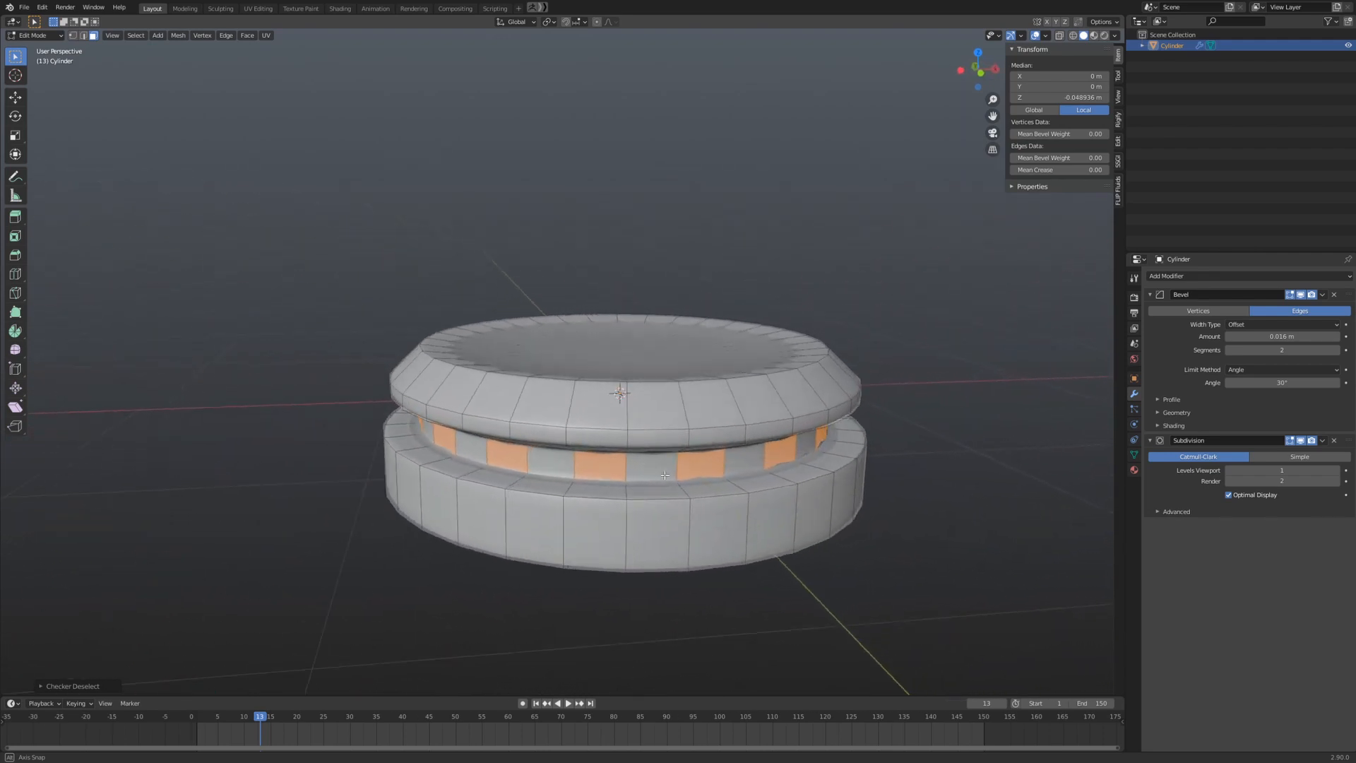
pyautogui.hotkey('shift', 'd')
pyautogui.rightClick(713, 478)
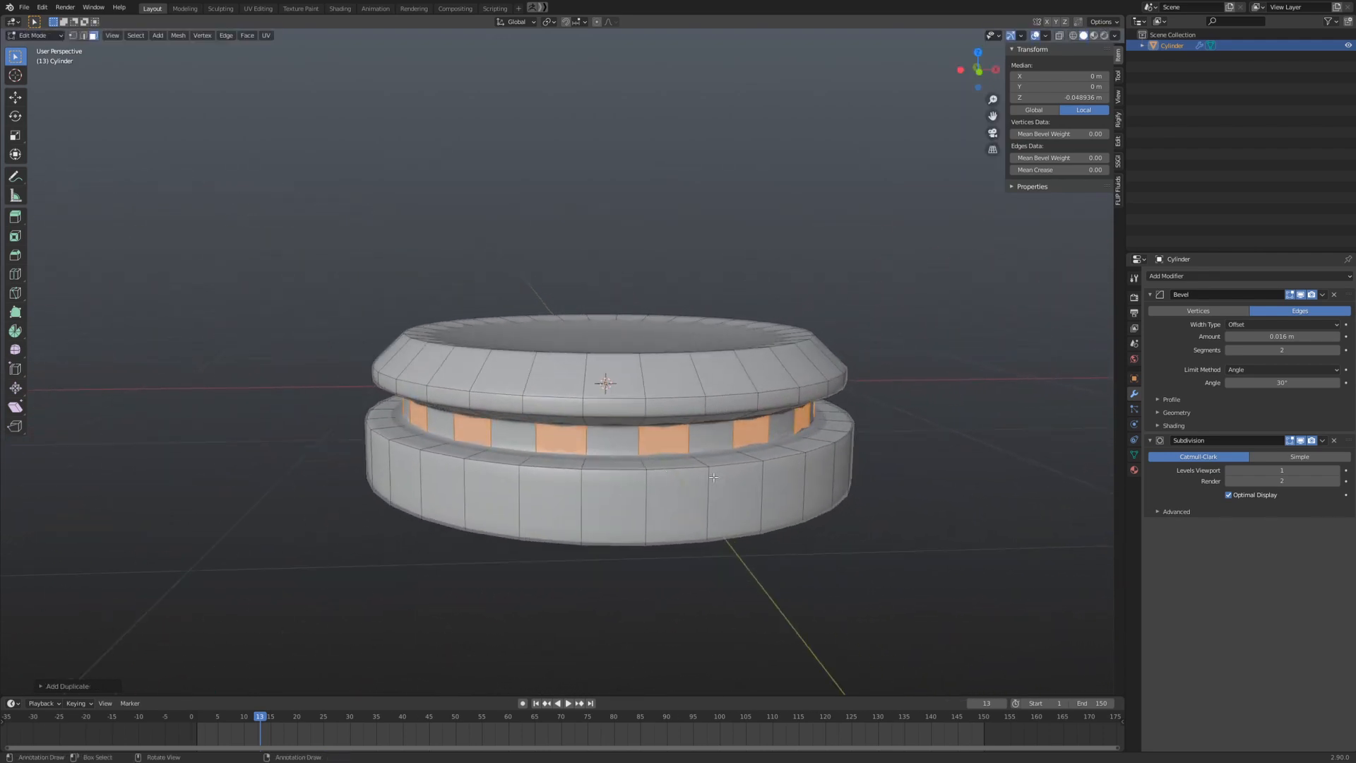
pyautogui.press('p')
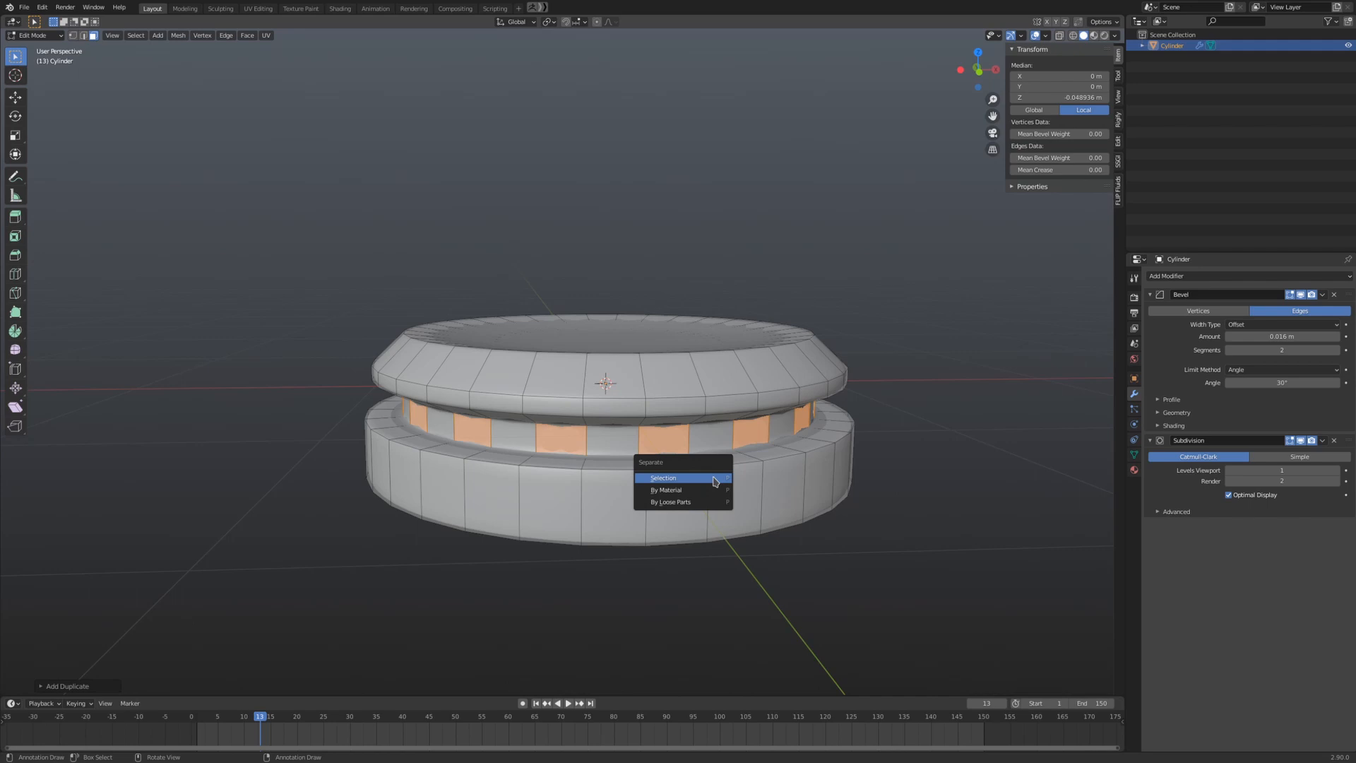
pyautogui.click(714, 479)
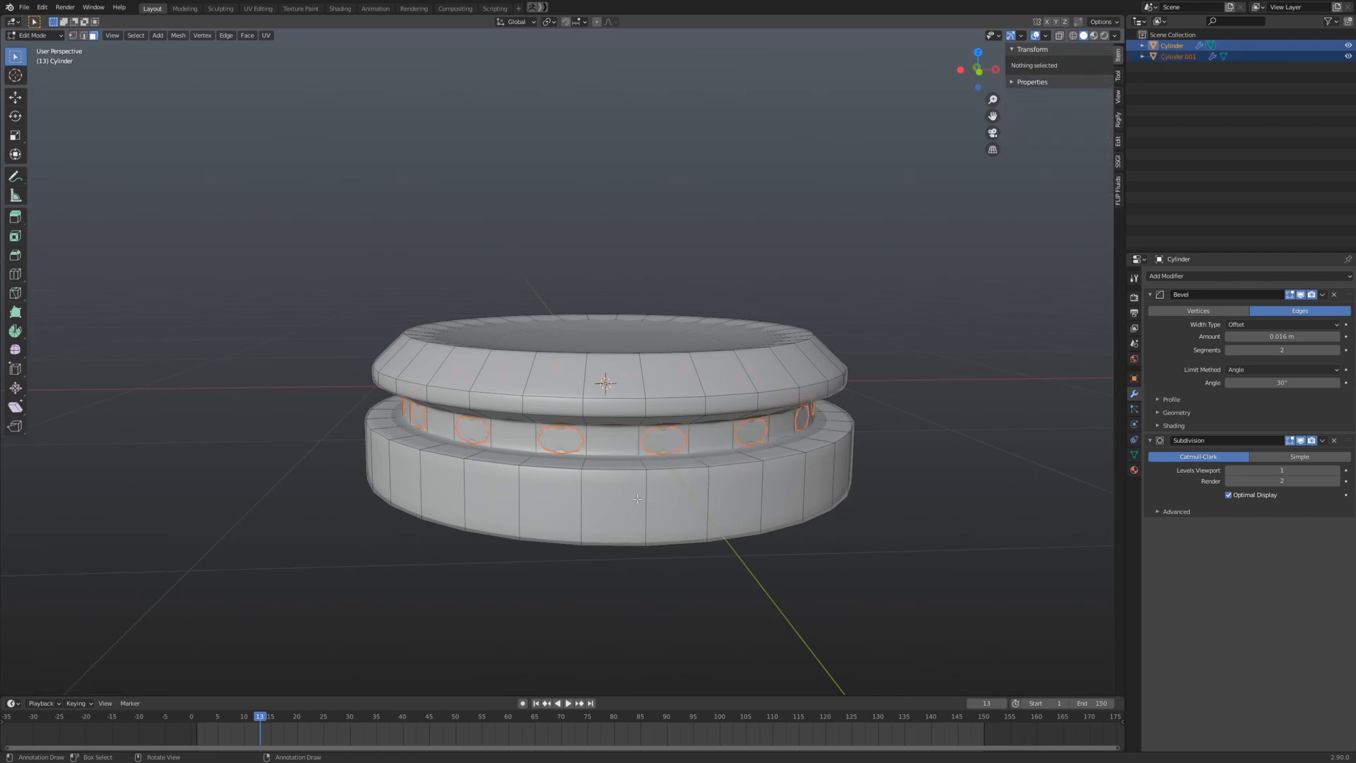
# - Select only the separated faces in Object Mode, remove their Bevel modifier and set the Subdivision viewport level to 3
pyautogui.hotkey('ctrl', 'Tab')
pyautogui.click(623, 391)
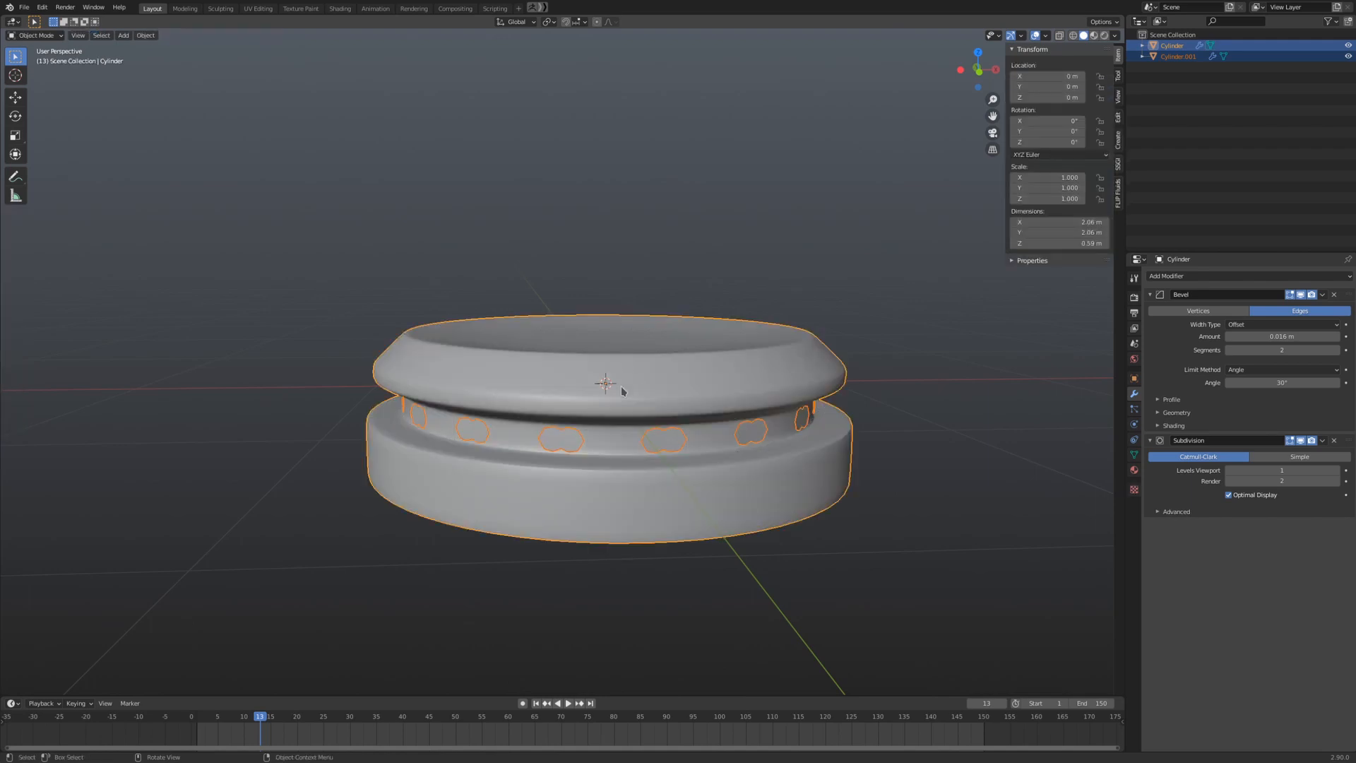
pyautogui.click(572, 441)
pyautogui.keyDown('shift'); pyautogui.moveTo(807, 498); pyautogui.dragTo(788, 458, button='middle'); pyautogui.keyUp('shift')
pyautogui.click(1334, 295)
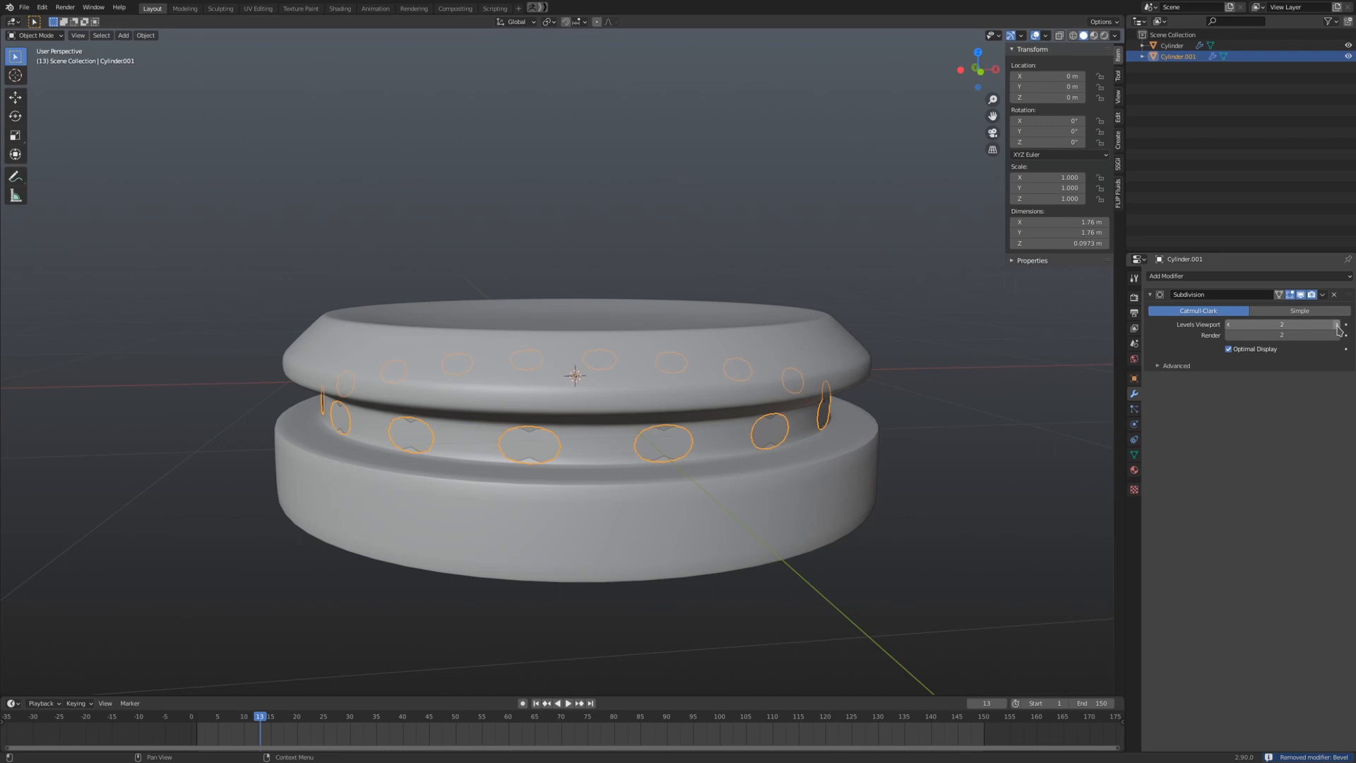
# - Scale the separated faces up slightly to about 1.01
pyautogui.scroll(-1, 657, 440)
pyautogui.press('s')
pyautogui.click(658, 440)
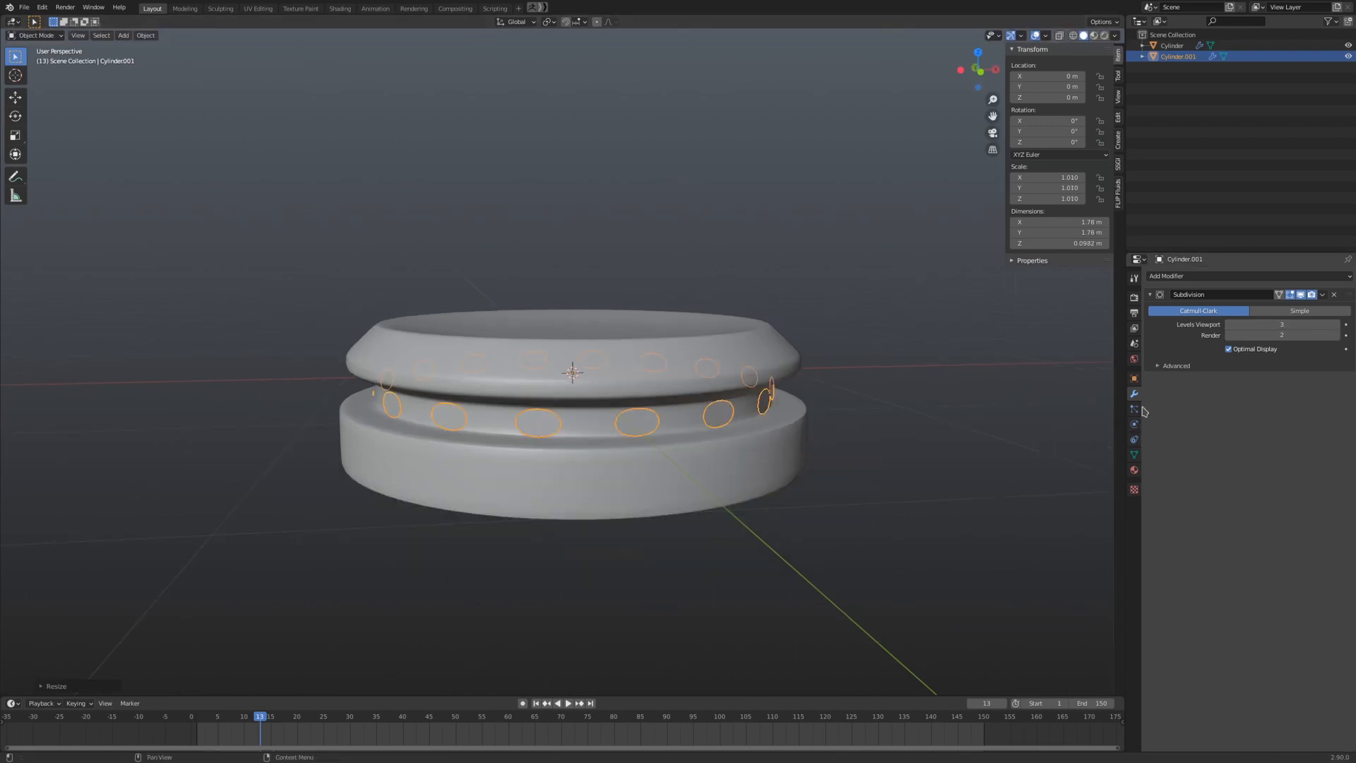
# - Enable fluid physics on the separated faces as a Flow with flow type Fire and flow behavior Inflow
pyautogui.click(1134, 424)
pyautogui.click(1295, 303)
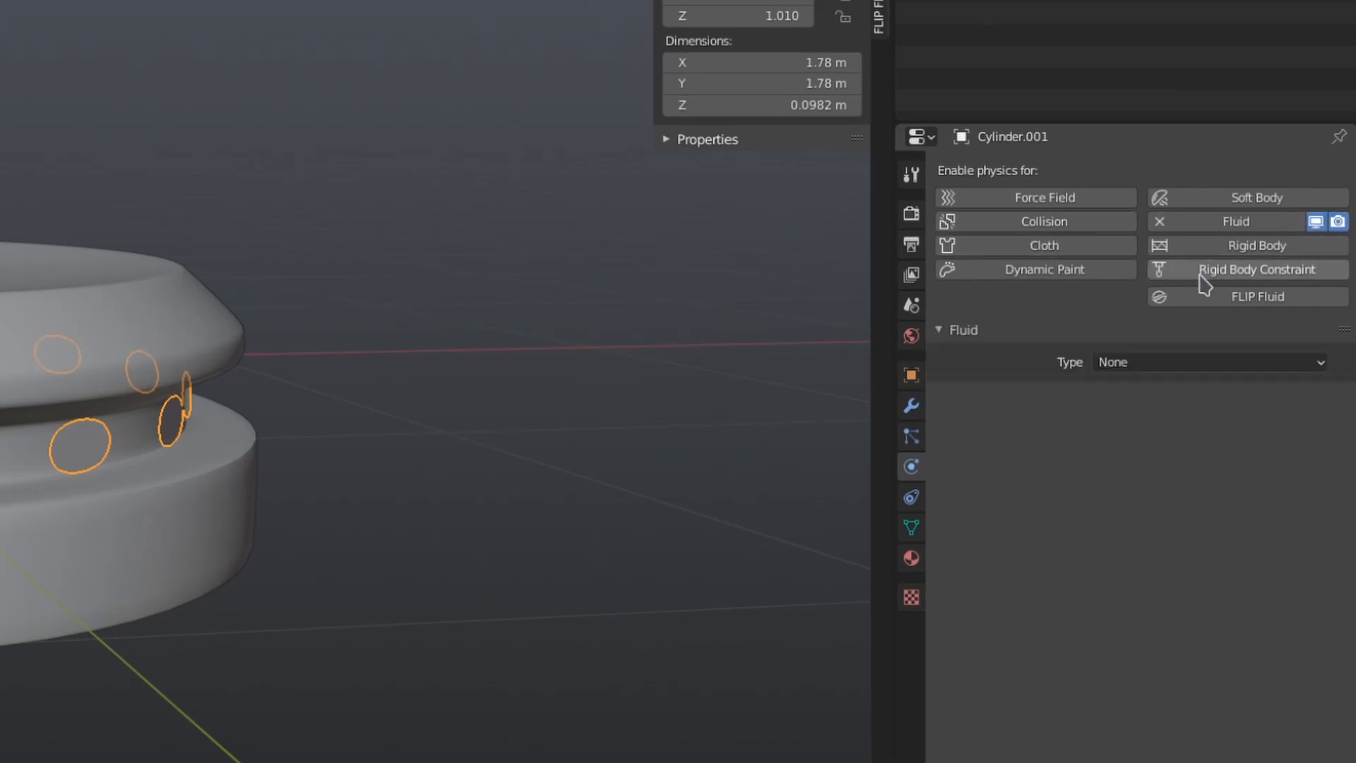
pyautogui.click(1151, 360)
pyautogui.click(1139, 434)
pyautogui.click(1142, 428)
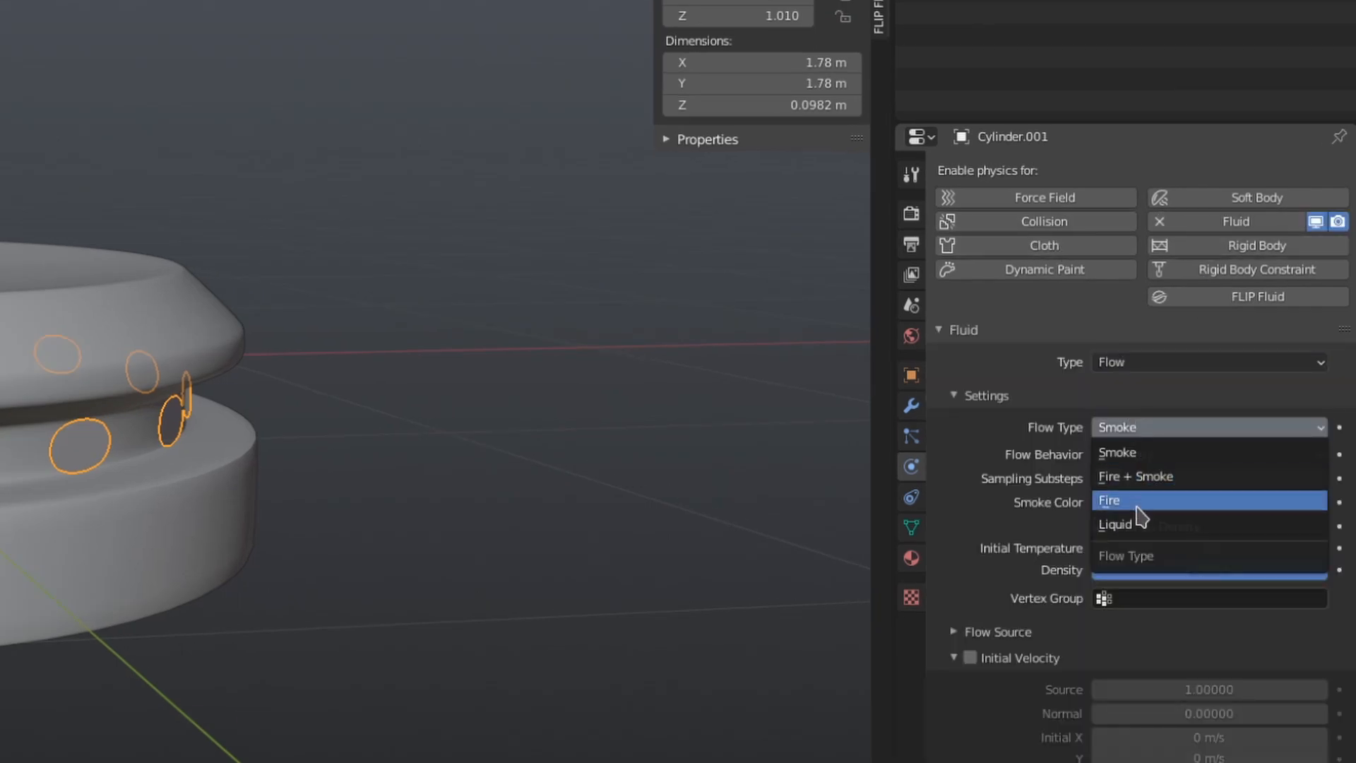
pyautogui.click(1138, 503)
pyautogui.click(1143, 455)
pyautogui.click(1116, 480)
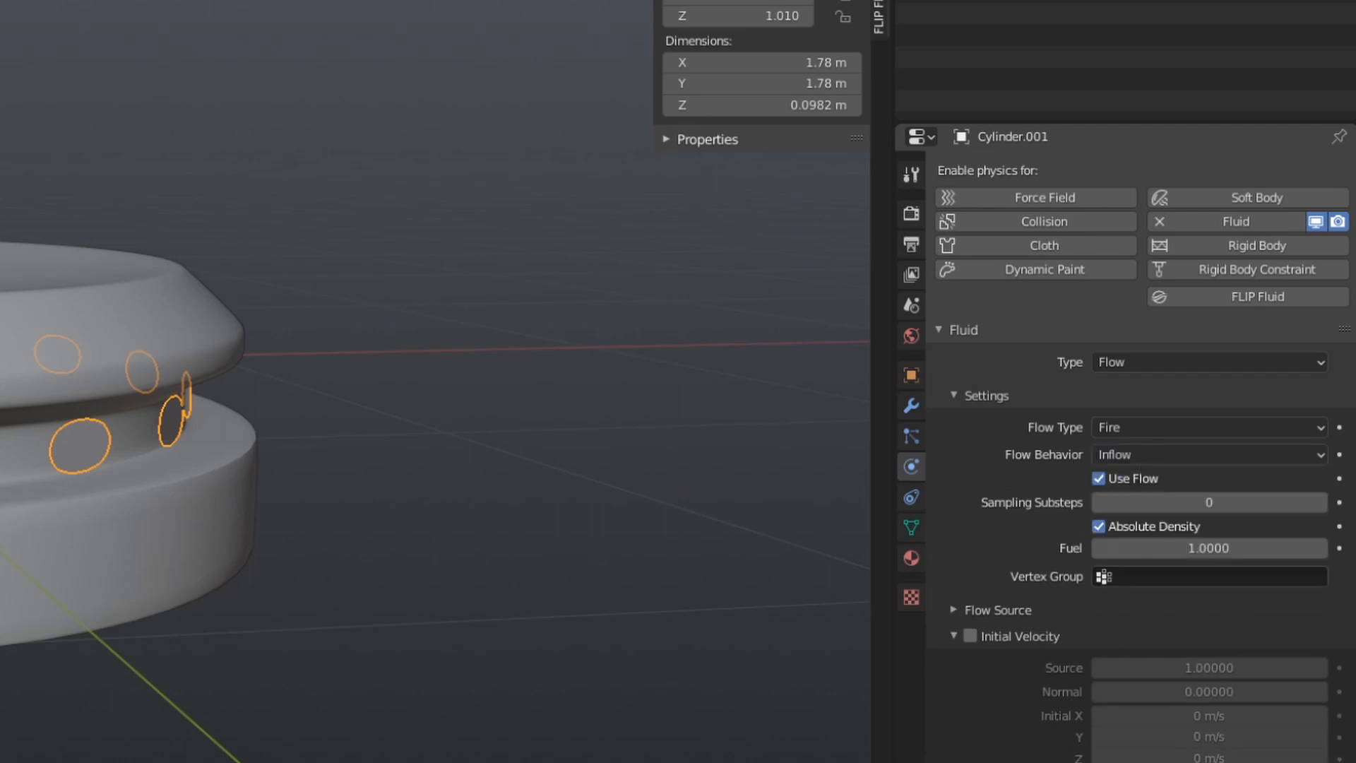
pyautogui.scroll(-4, 5, 572)
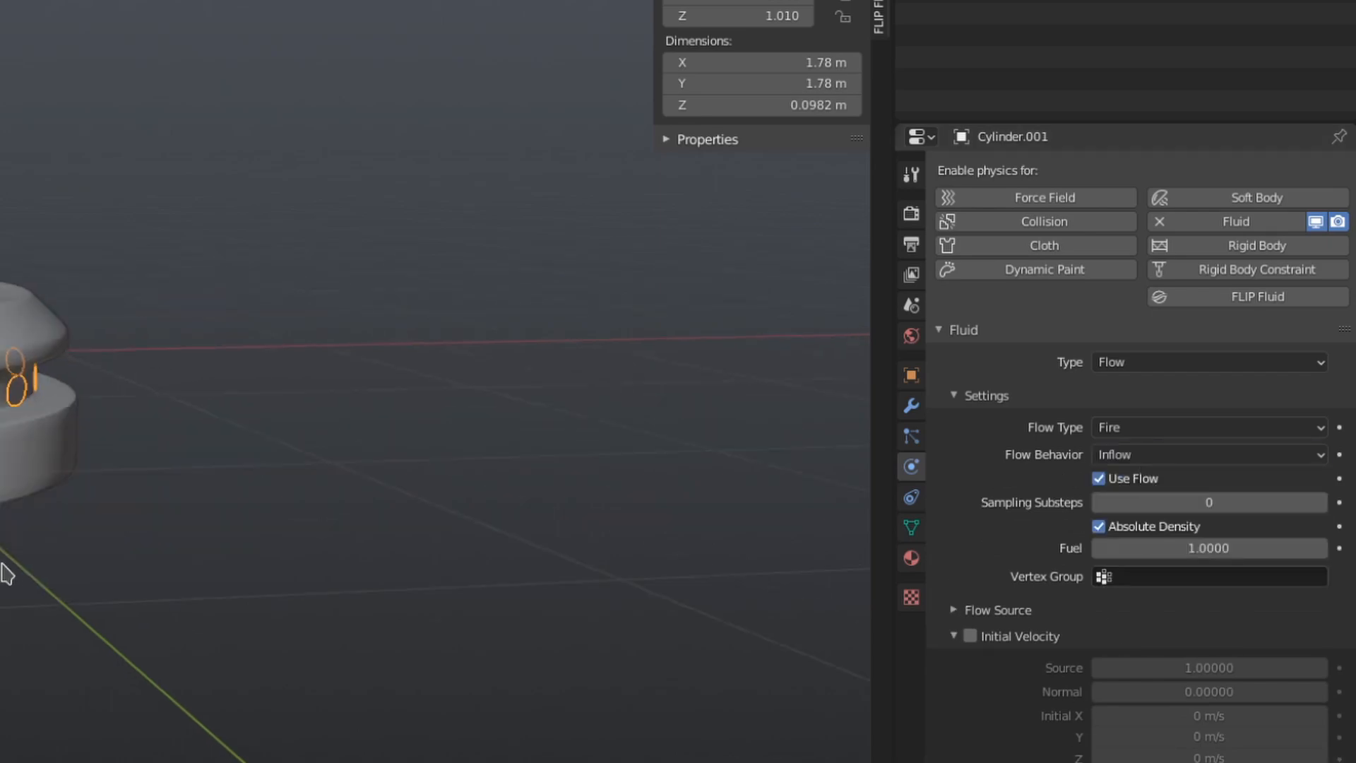
pyautogui.scroll(3, 5, 573)
pyautogui.moveTo(1, 590); pyautogui.dragTo(116, 595, button='middle')
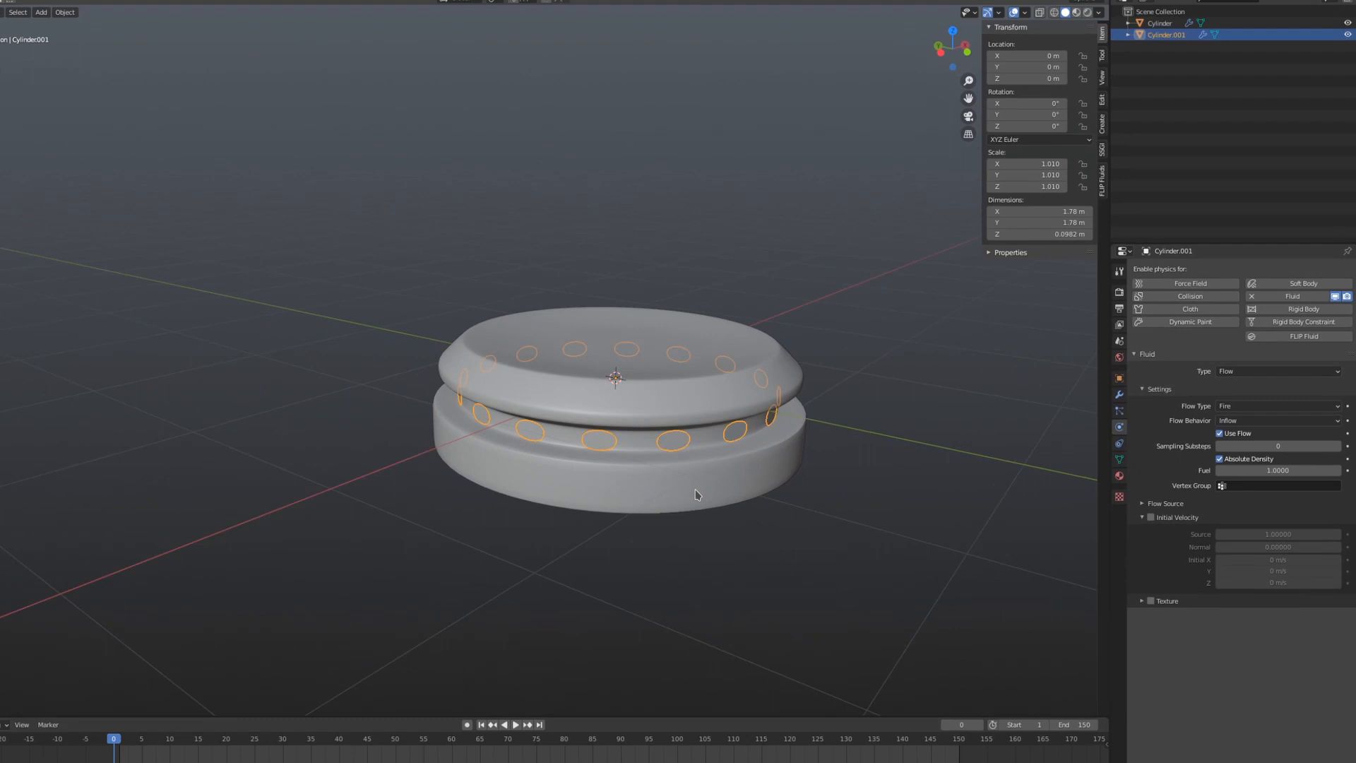
pyautogui.moveTo(696, 490); pyautogui.dragTo(598, 479, button='middle')
pyautogui.click(711, 466)
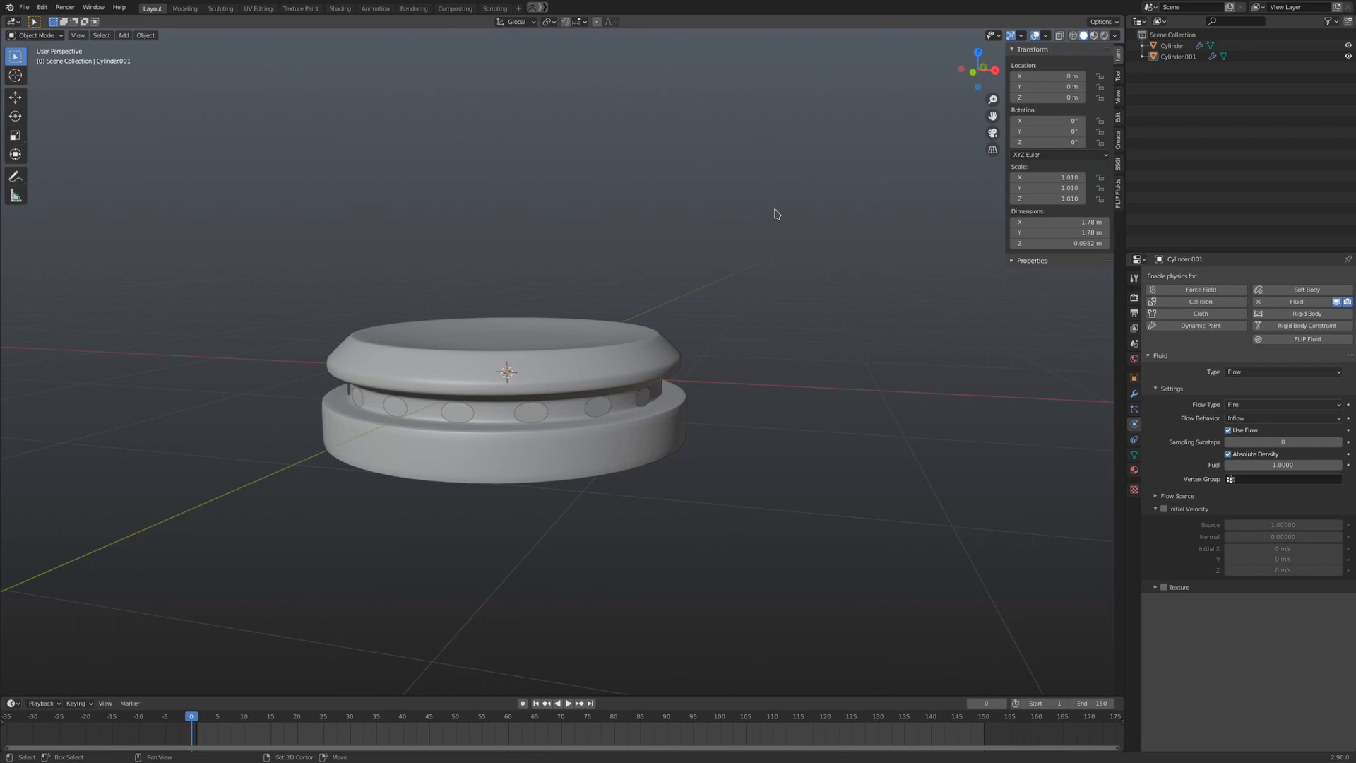
# - Add a cube around the burner and scale it uniformly to about 1.77, roughly 3.53 m per side
pyautogui.hotkey('shift', 'a')
pyautogui.moveTo(777, 214)
pyautogui.click(818, 235)
pyautogui.press('s')
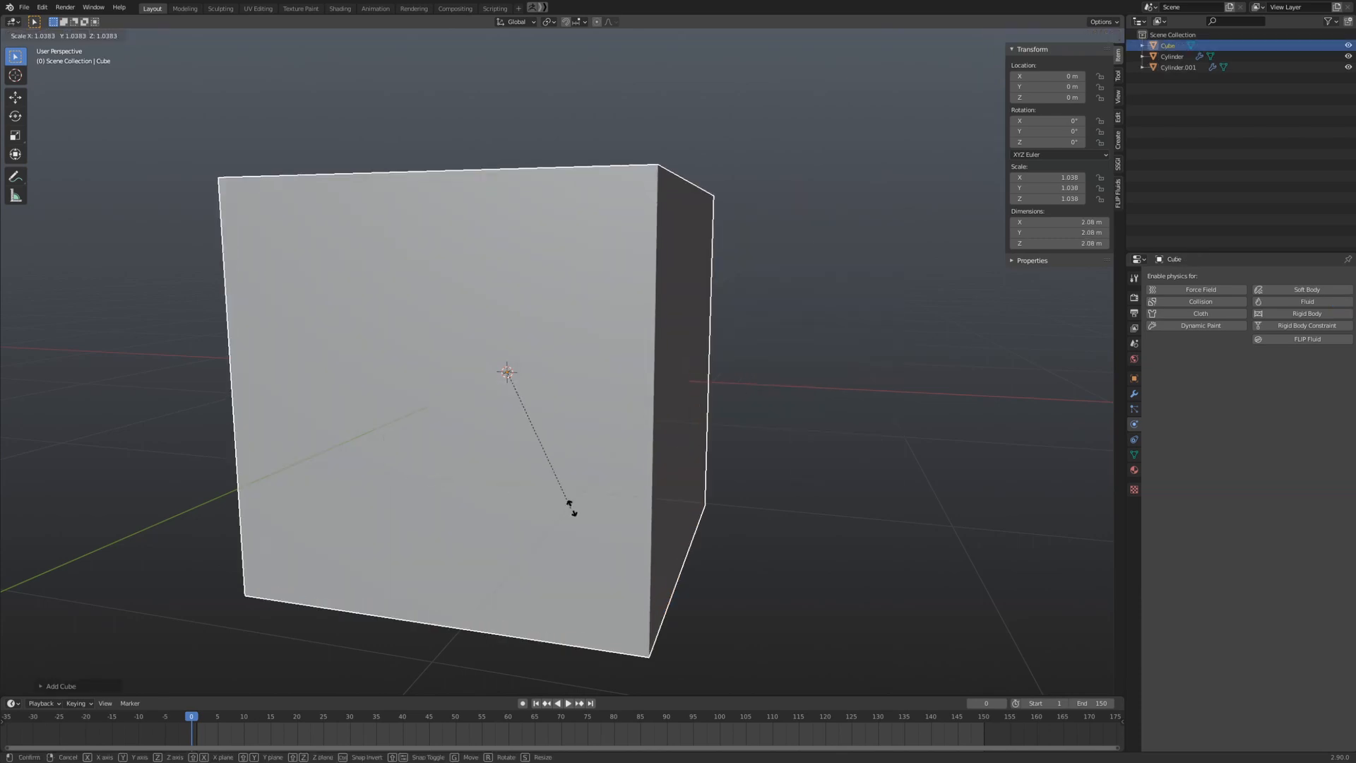
pyautogui.click(740, 478)
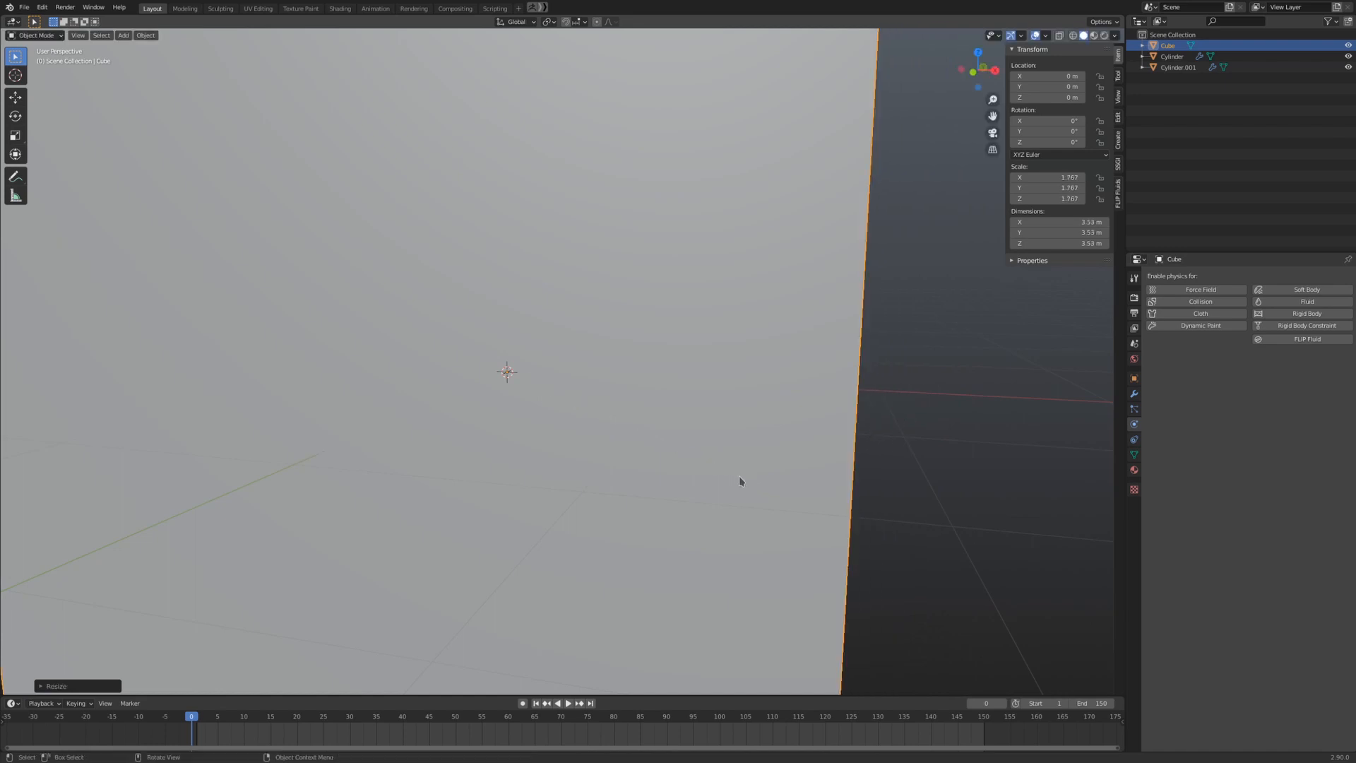
pyautogui.scroll(-4, 740, 477)
pyautogui.moveTo(717, 481); pyautogui.dragTo(704, 485, button='middle')
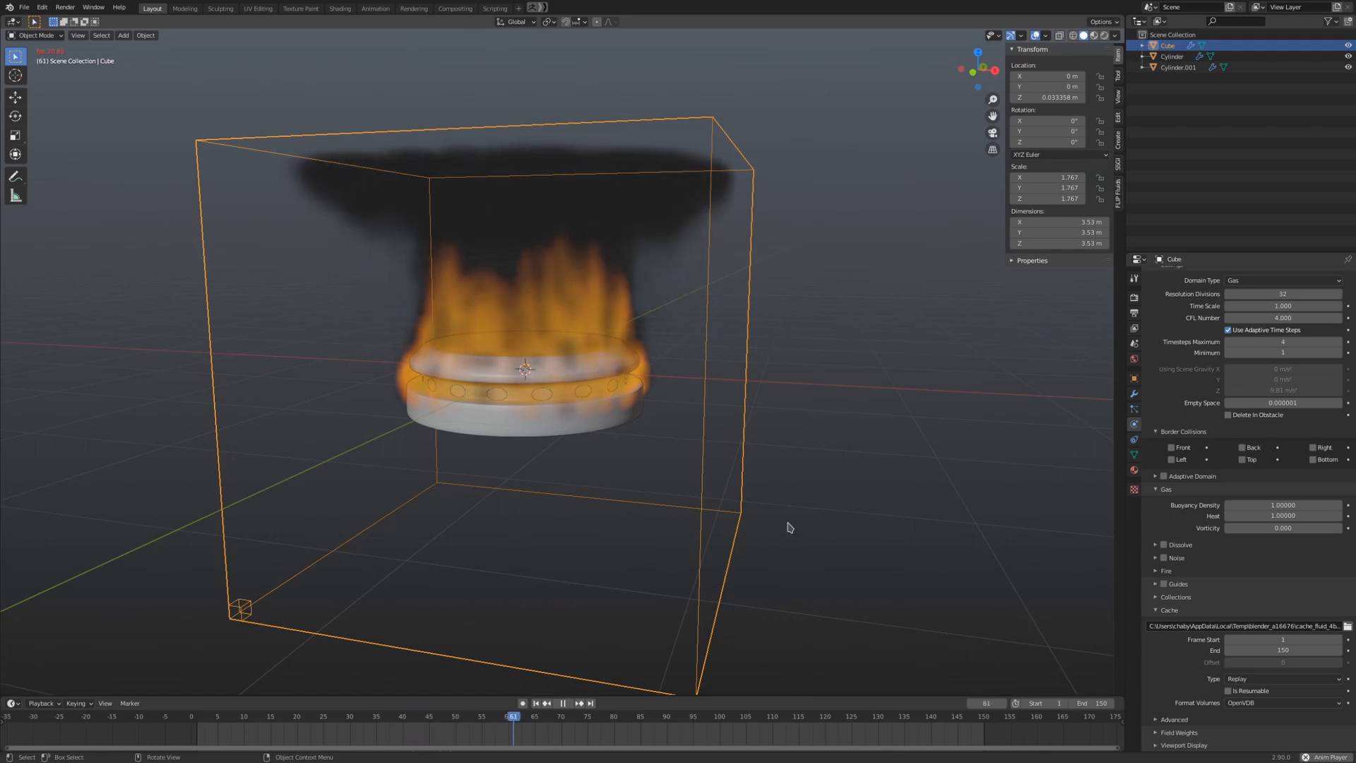
# - Raise the domain cube vertically to about 1.48 m and replay the fire simulation from an earlier frame
pyautogui.press('space')
pyautogui.press('g')
pyautogui.press('z')
pyautogui.click(714, 261)
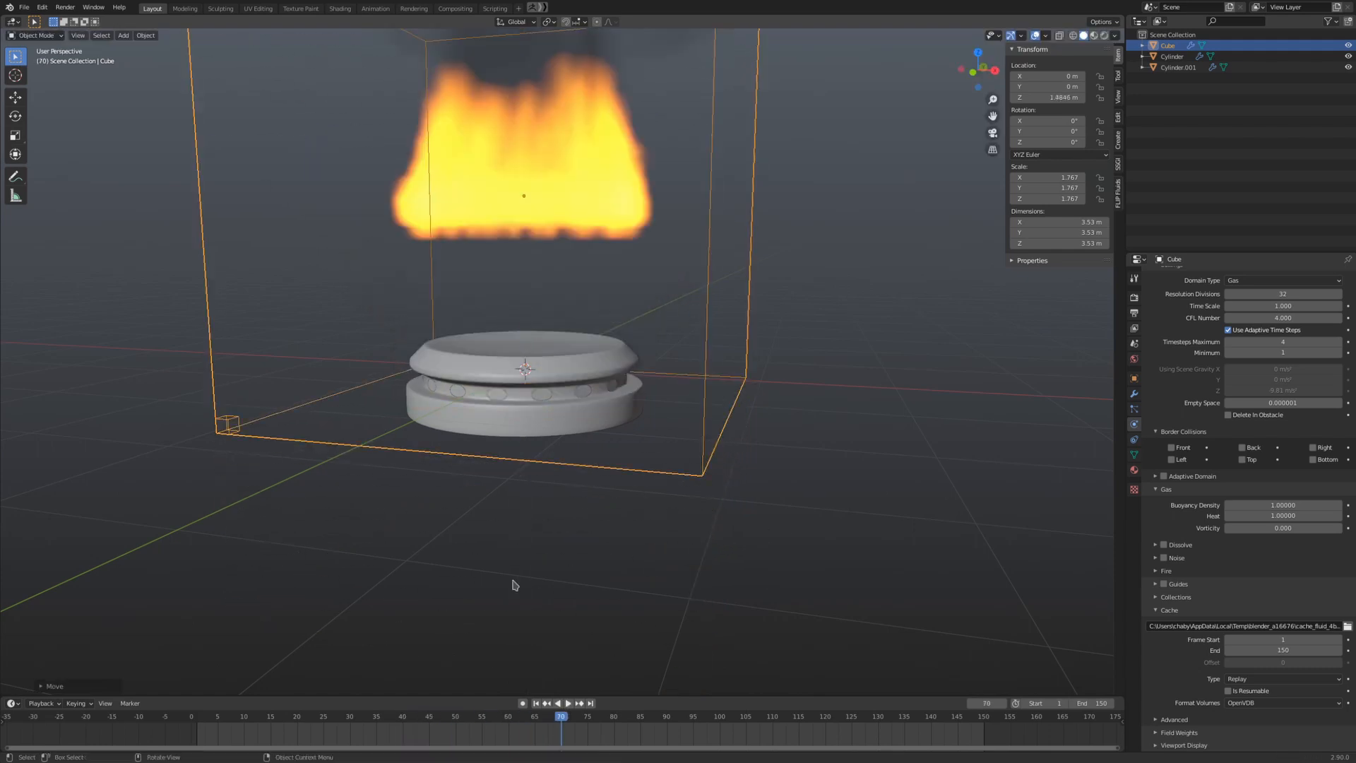
pyautogui.moveTo(339, 719); pyautogui.dragTo(191, 719)
pyautogui.press('space')
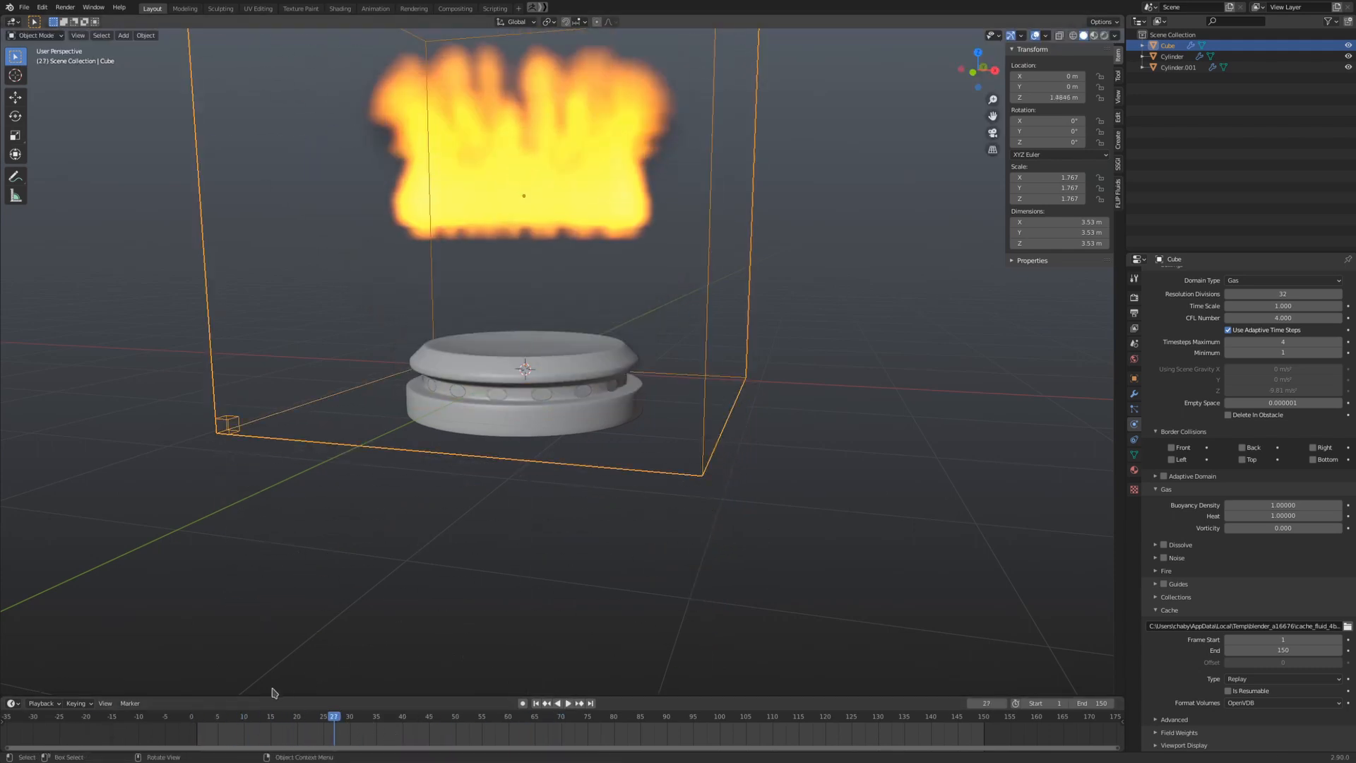
# - Lower the domain cube to about 1.39 m on the Z axis and replay the fire simulation from the start
pyautogui.press('space')
pyautogui.press('g')
pyautogui.press('z')
pyautogui.click(325, 698)
pyautogui.moveTo(296, 720); pyautogui.dragTo(68, 722)
pyautogui.press('space')
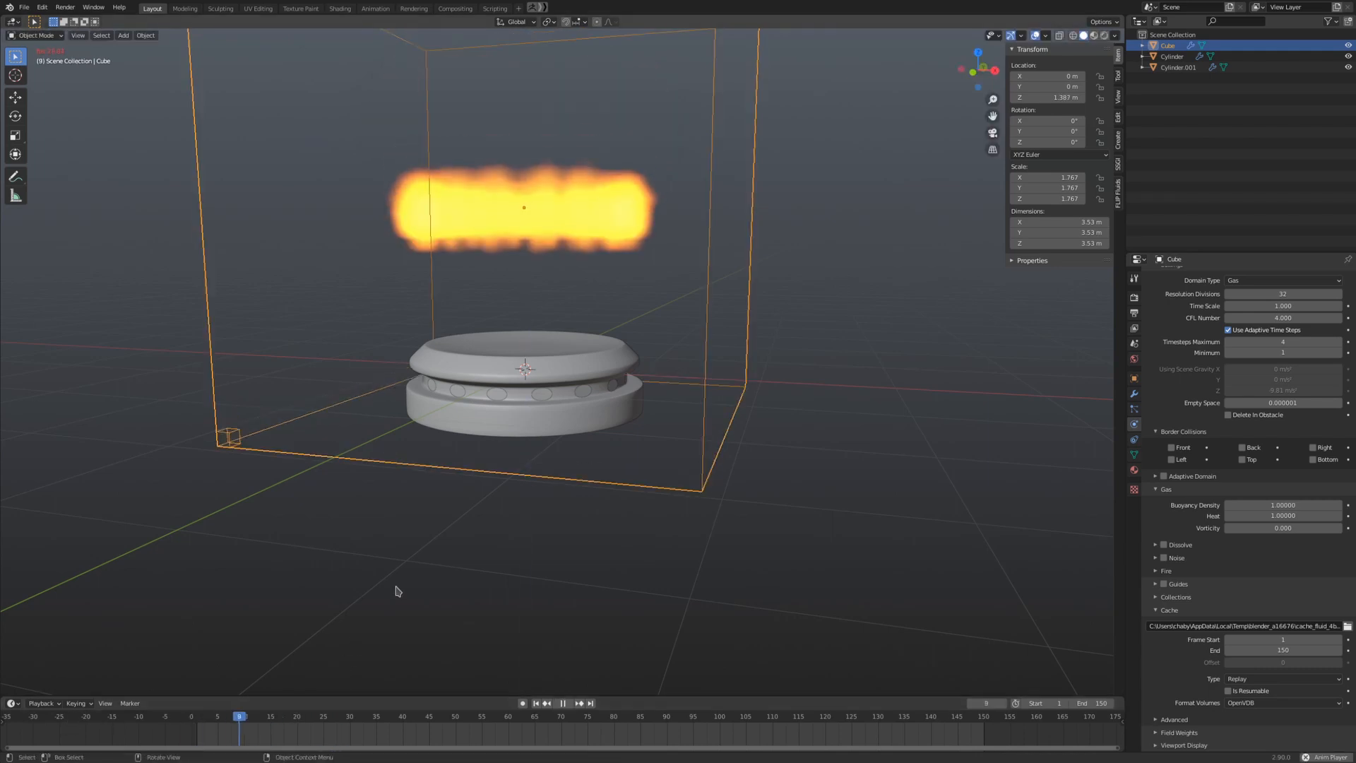
pyautogui.click(933, 720)
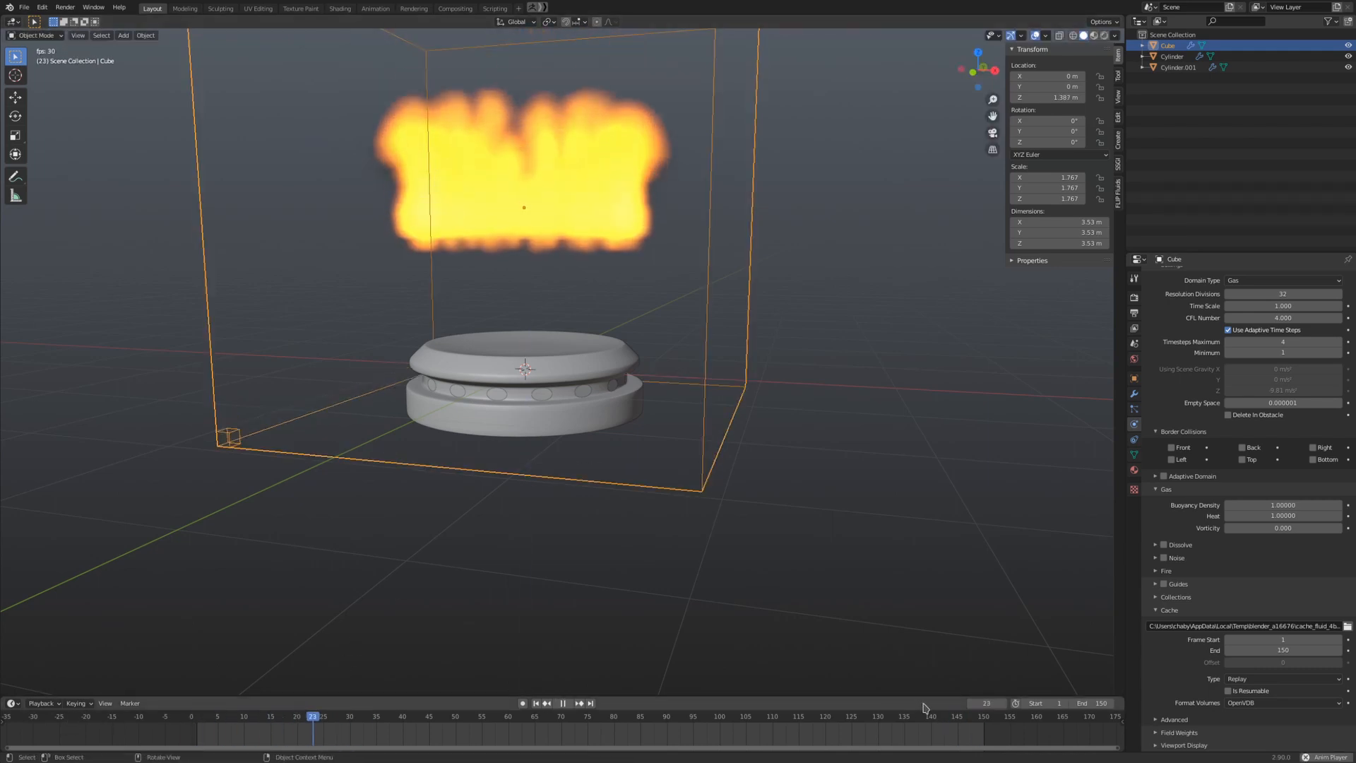
pyautogui.press('space')
# - Select the burner together with its flow faces and nudge both up by about 0.007 m along Z
pyautogui.click(553, 366)
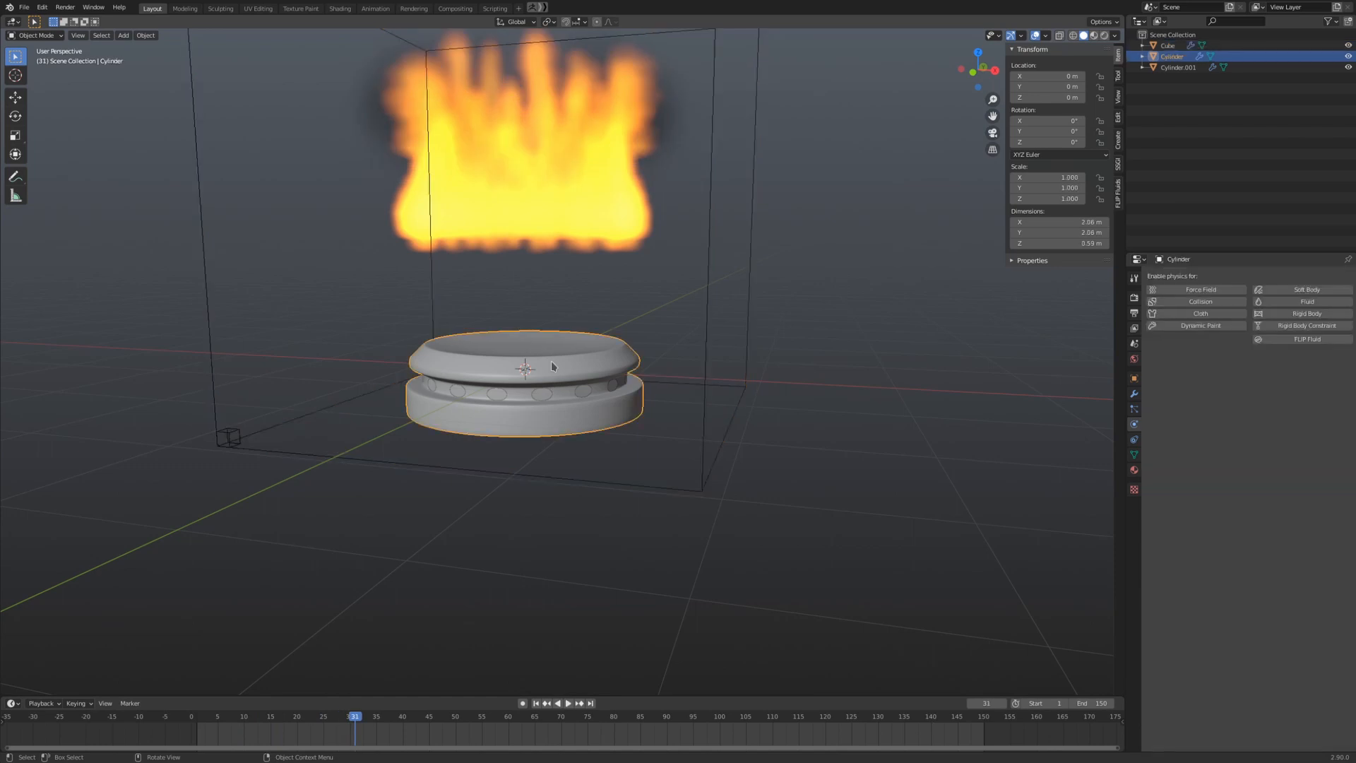
pyautogui.keyDown('shift'); pyautogui.click(540, 395); pyautogui.keyUp('shift')
pyautogui.press('g')
pyautogui.press('z')
pyautogui.click(541, 393)
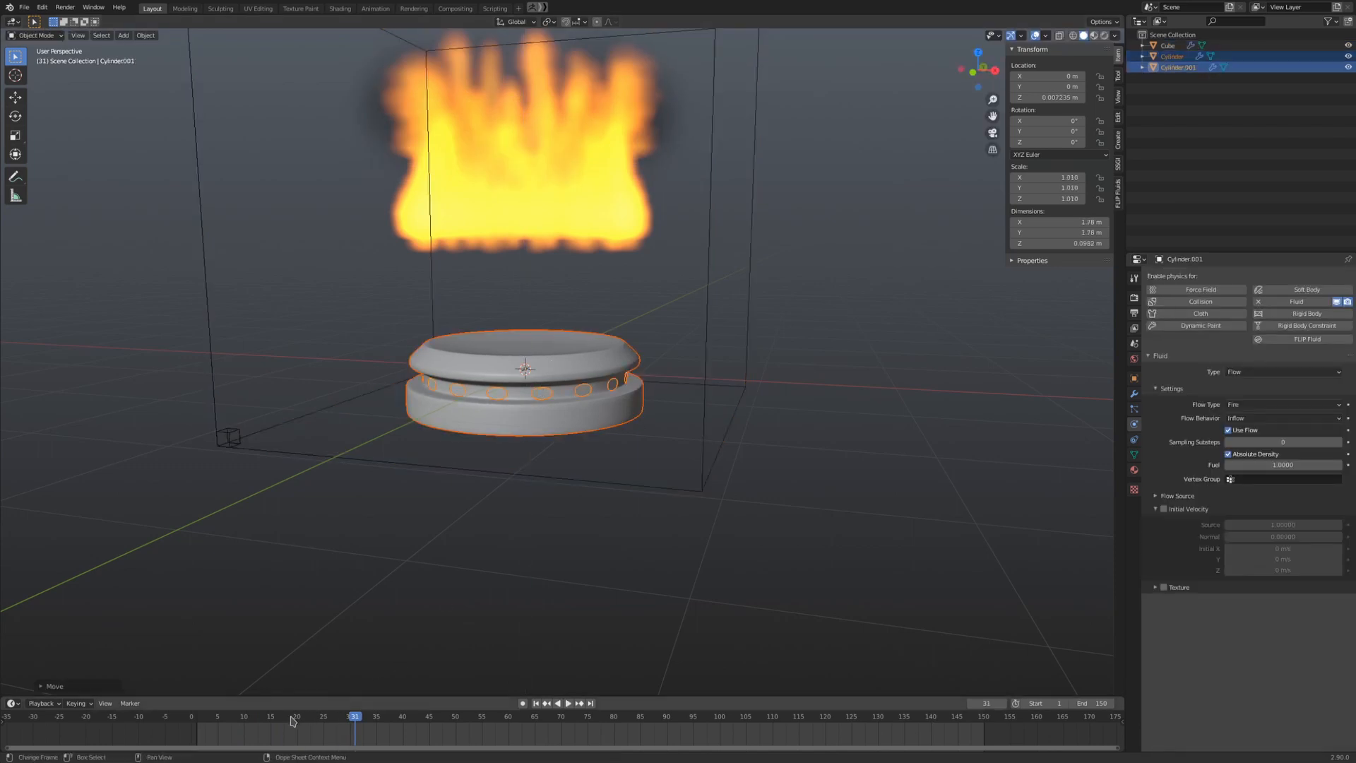
# - Replay the simulation, select the domain cube and examine the flames and smoke around the burner before pausing
pyautogui.hotkey('shift', 'Left')
pyautogui.press('space')
pyautogui.click(710, 375)
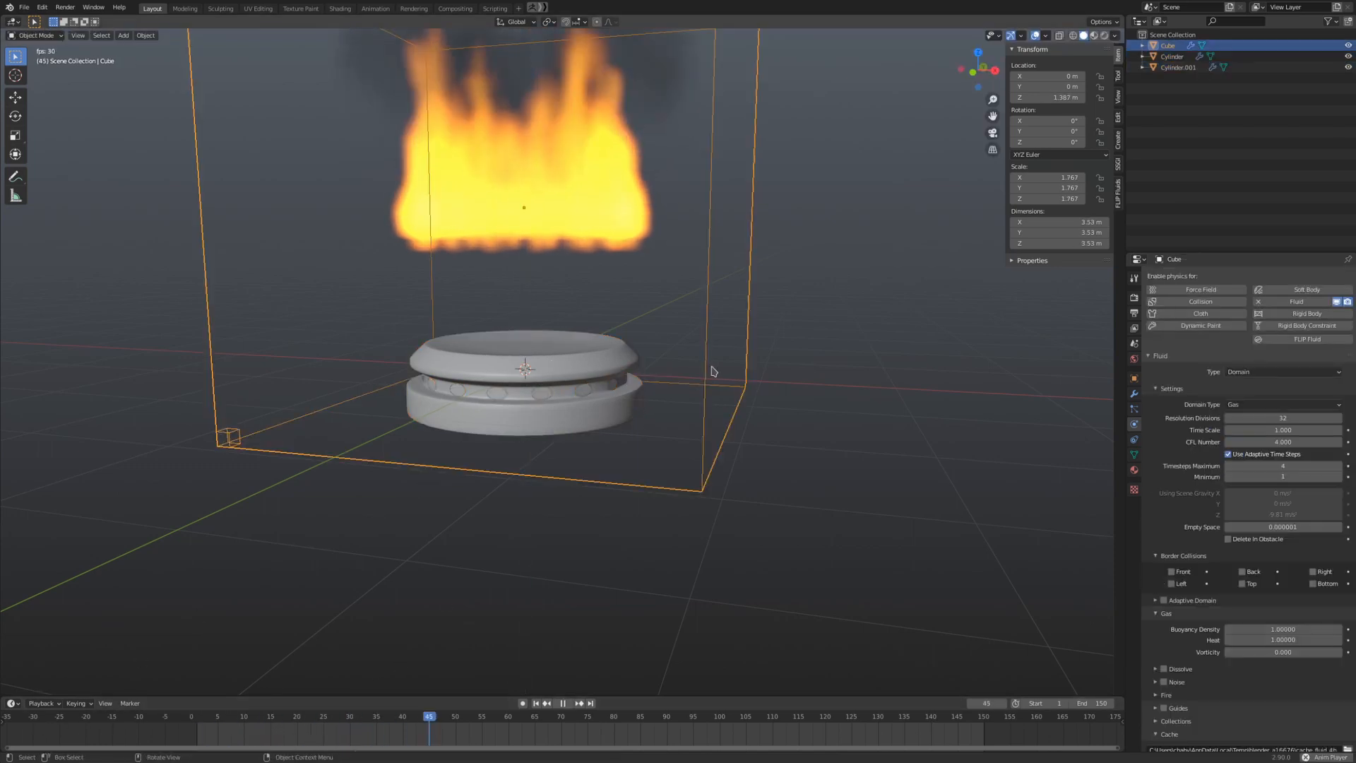
pyautogui.scroll(-8, 1256, 636)
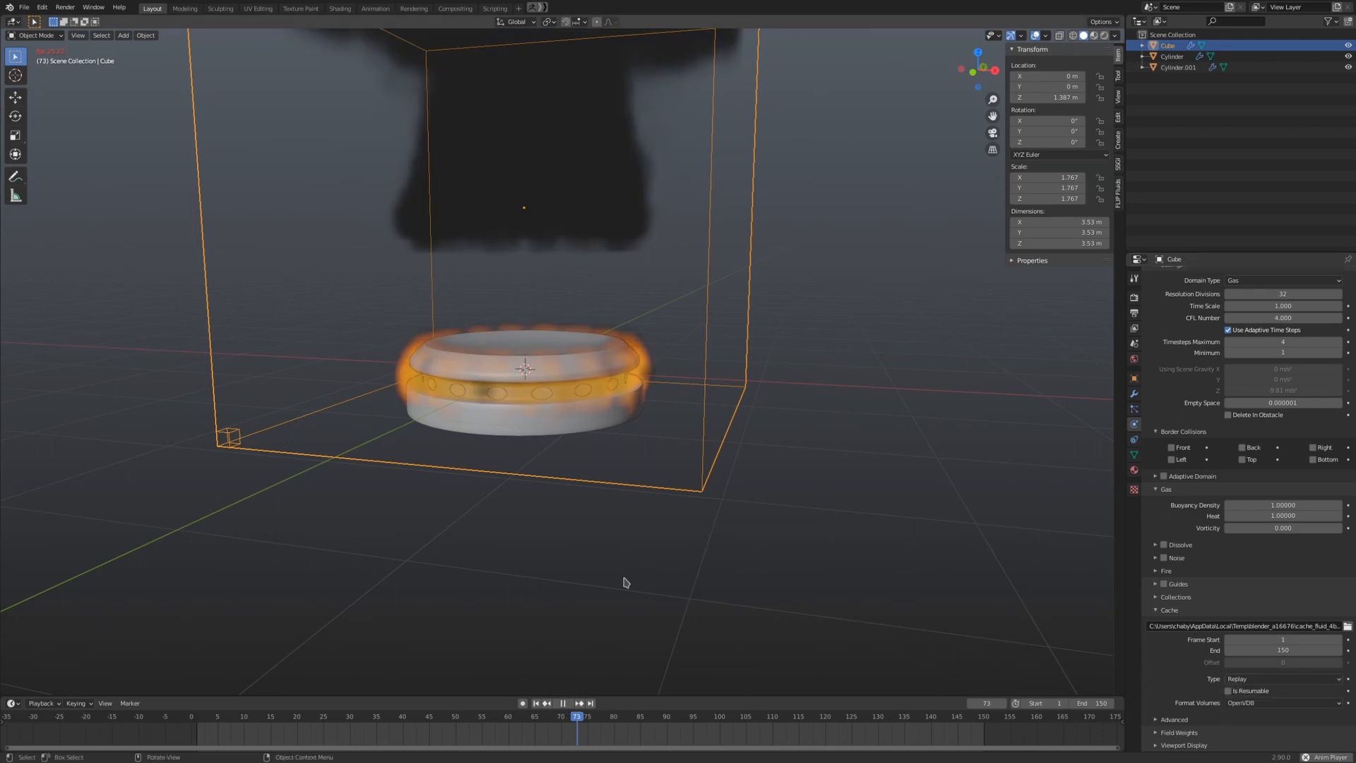
pyautogui.scroll(3, 628, 586)
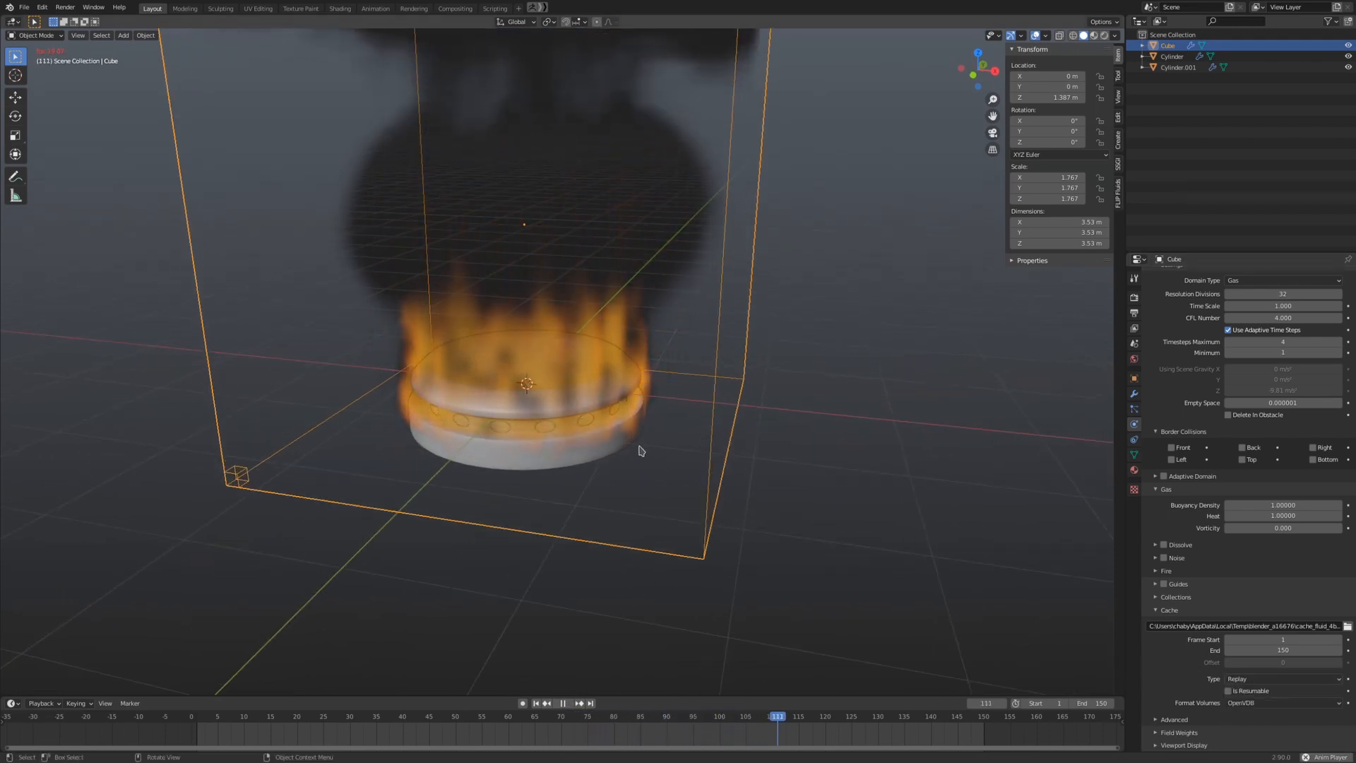
pyautogui.press('space')
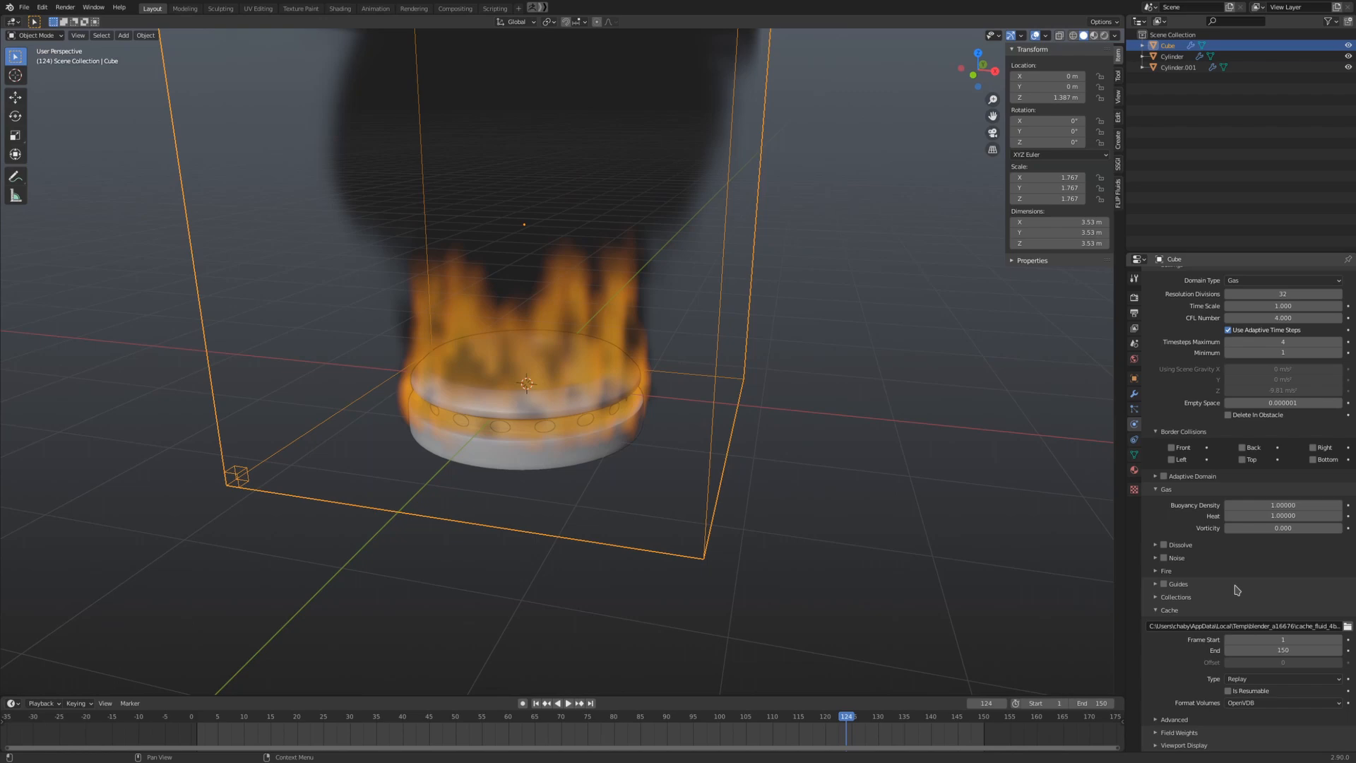
# - Set the domain's Flame Smoke to 0 in the fire settings and review the replayed flames around the burner
pyautogui.click(1167, 571)
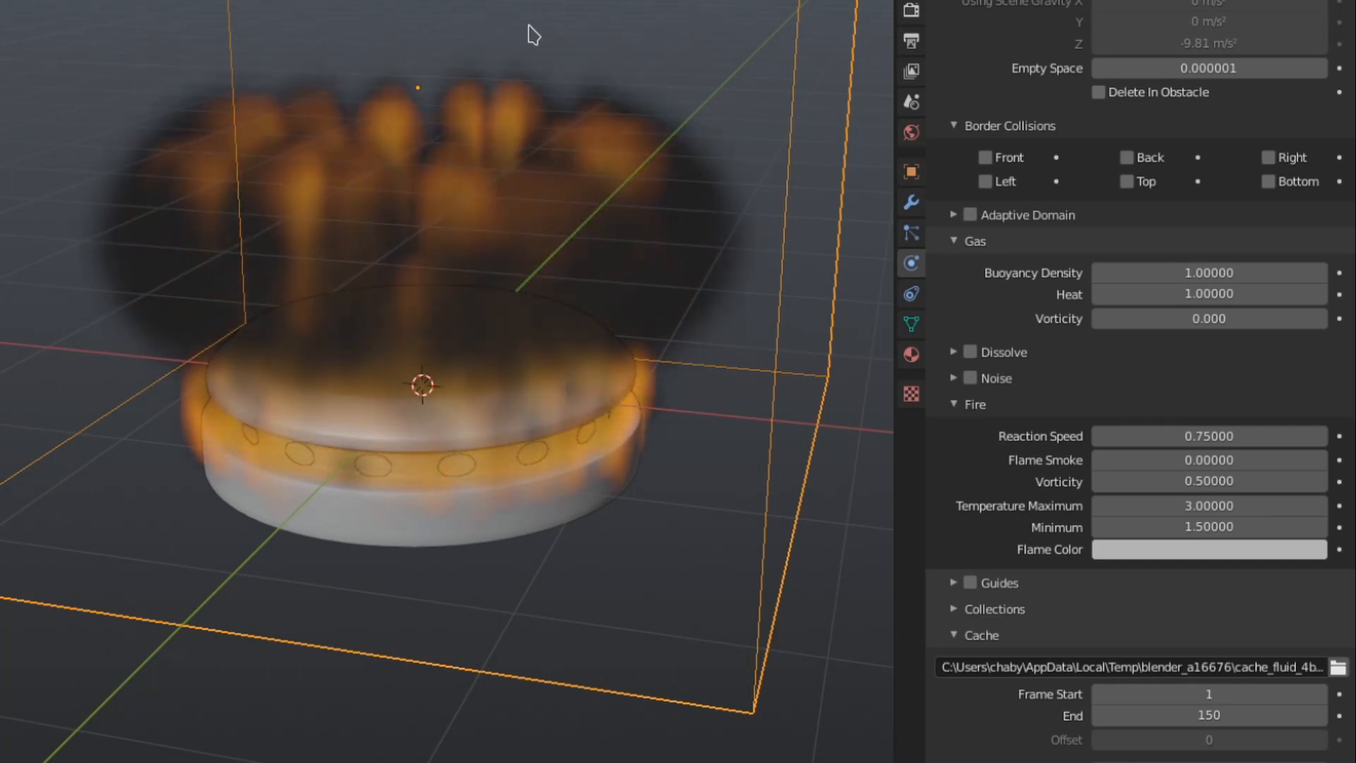
pyautogui.scroll(-2, 557, 48)
pyautogui.keyDown('shift'); pyautogui.moveTo(556, 48); pyautogui.dragTo(548, 85, button='middle'); pyautogui.keyUp('shift')
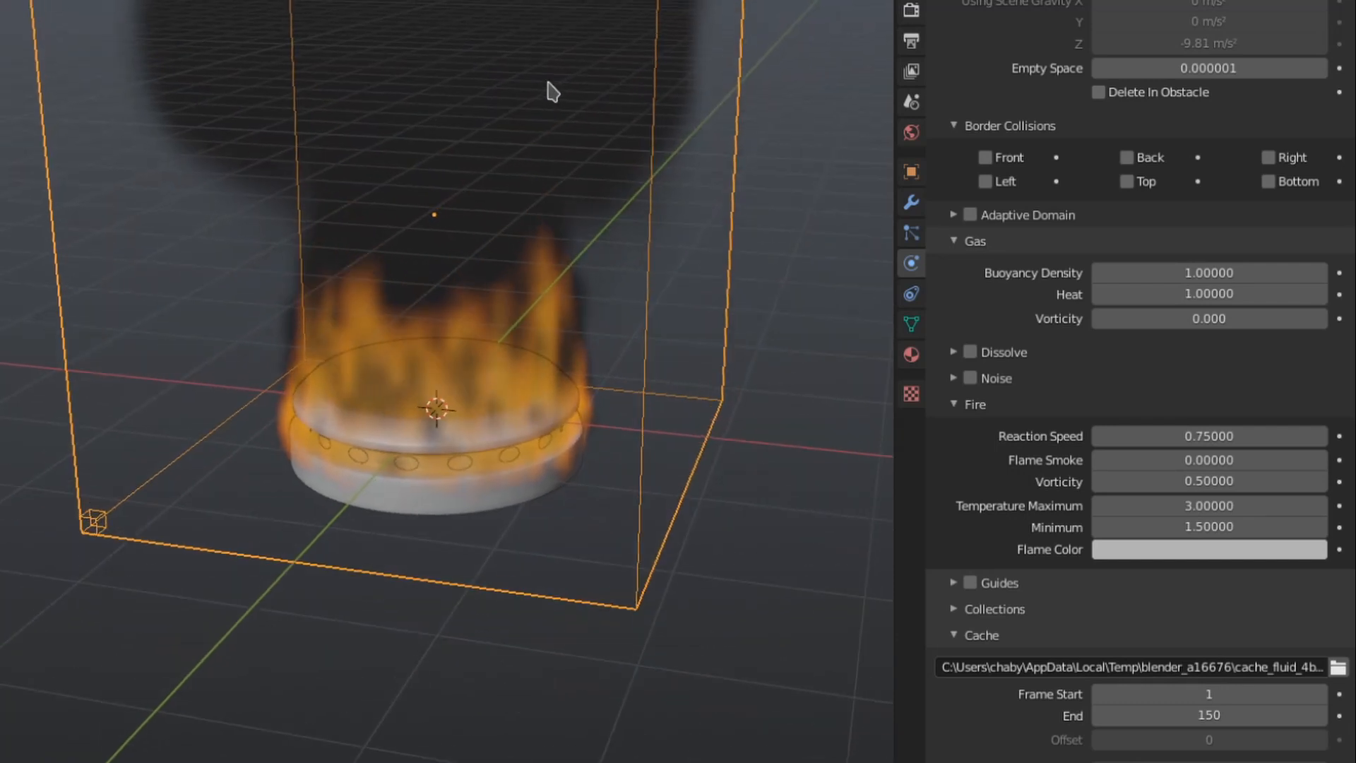
pyautogui.scroll(-1, 548, 85)
pyautogui.scroll(1, 697, 327)
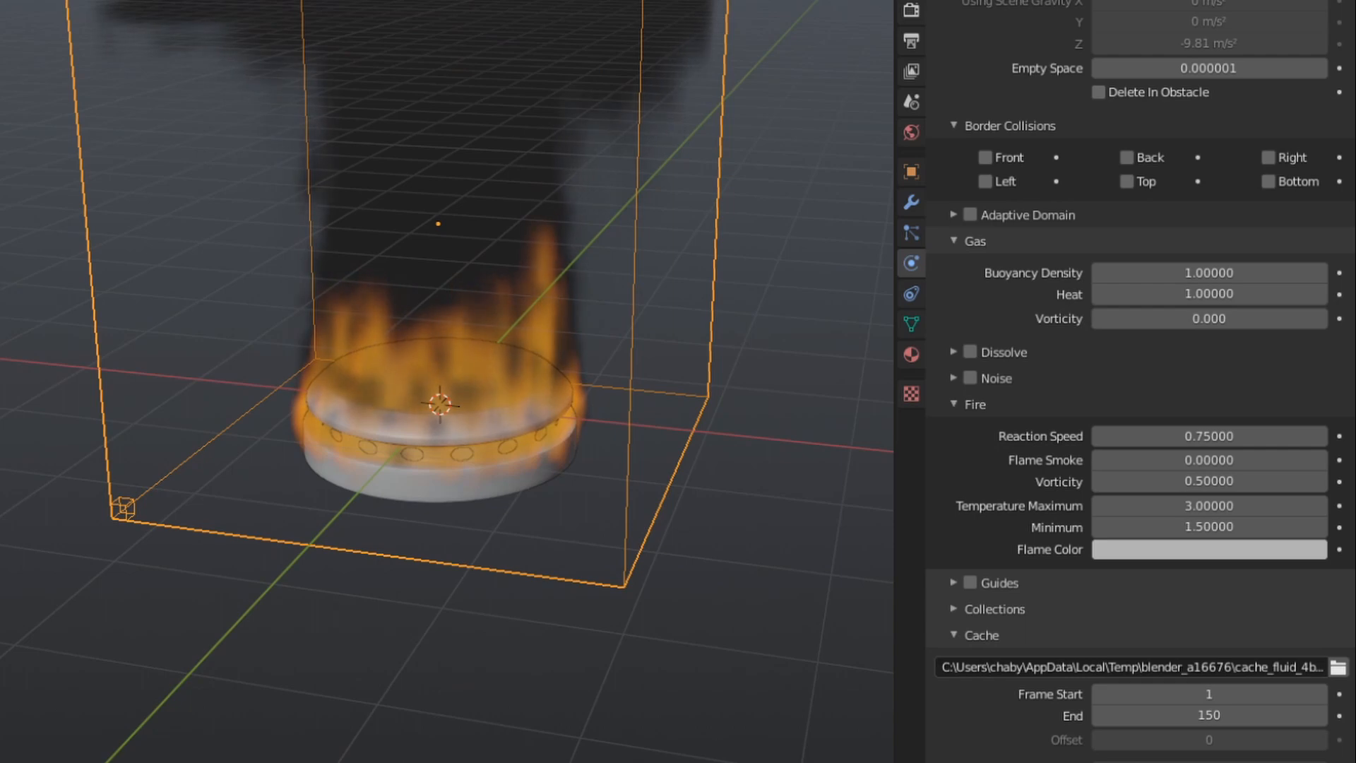
pyautogui.scroll(1, 446, 381)
pyautogui.keyDown('shift'); pyautogui.moveTo(430, 417); pyautogui.dragTo(417, 472, button='middle'); pyautogui.keyUp('shift')
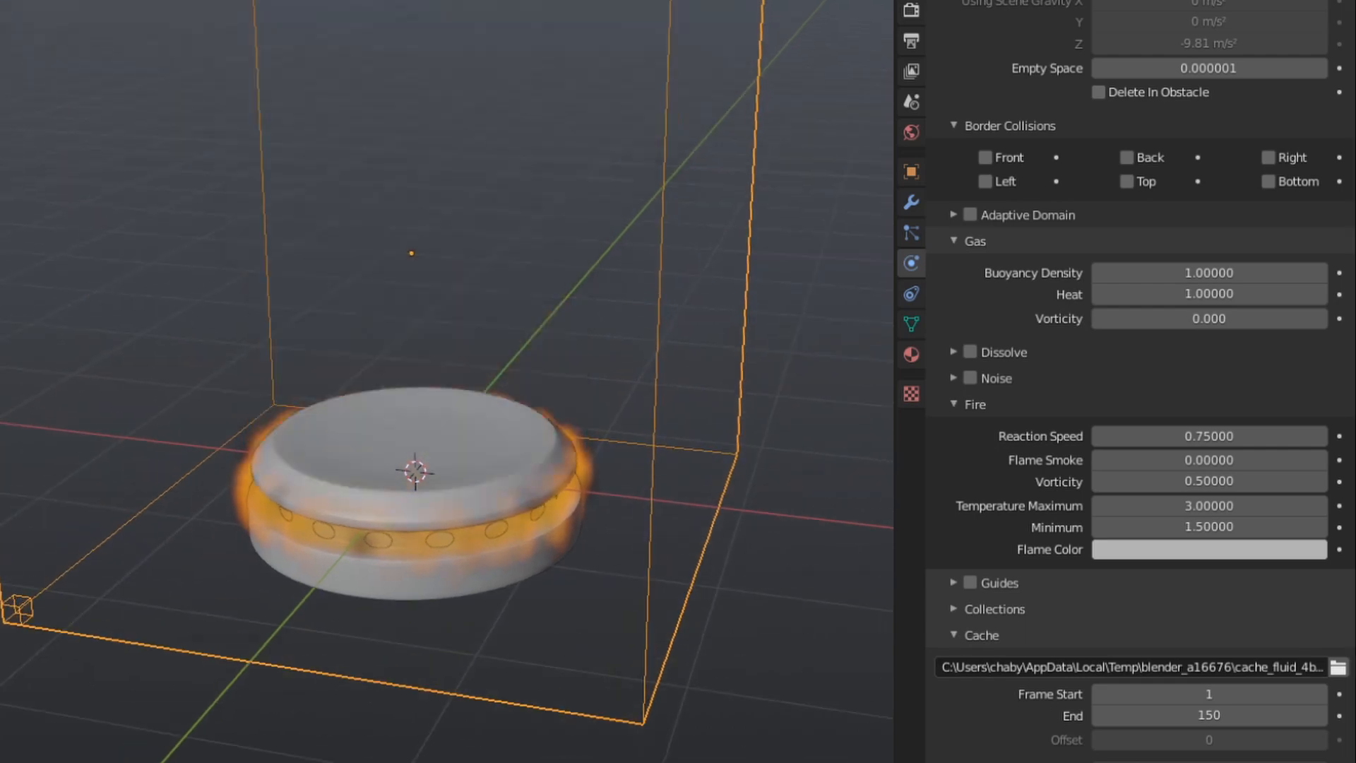
pyautogui.scroll(1, 447, 382)
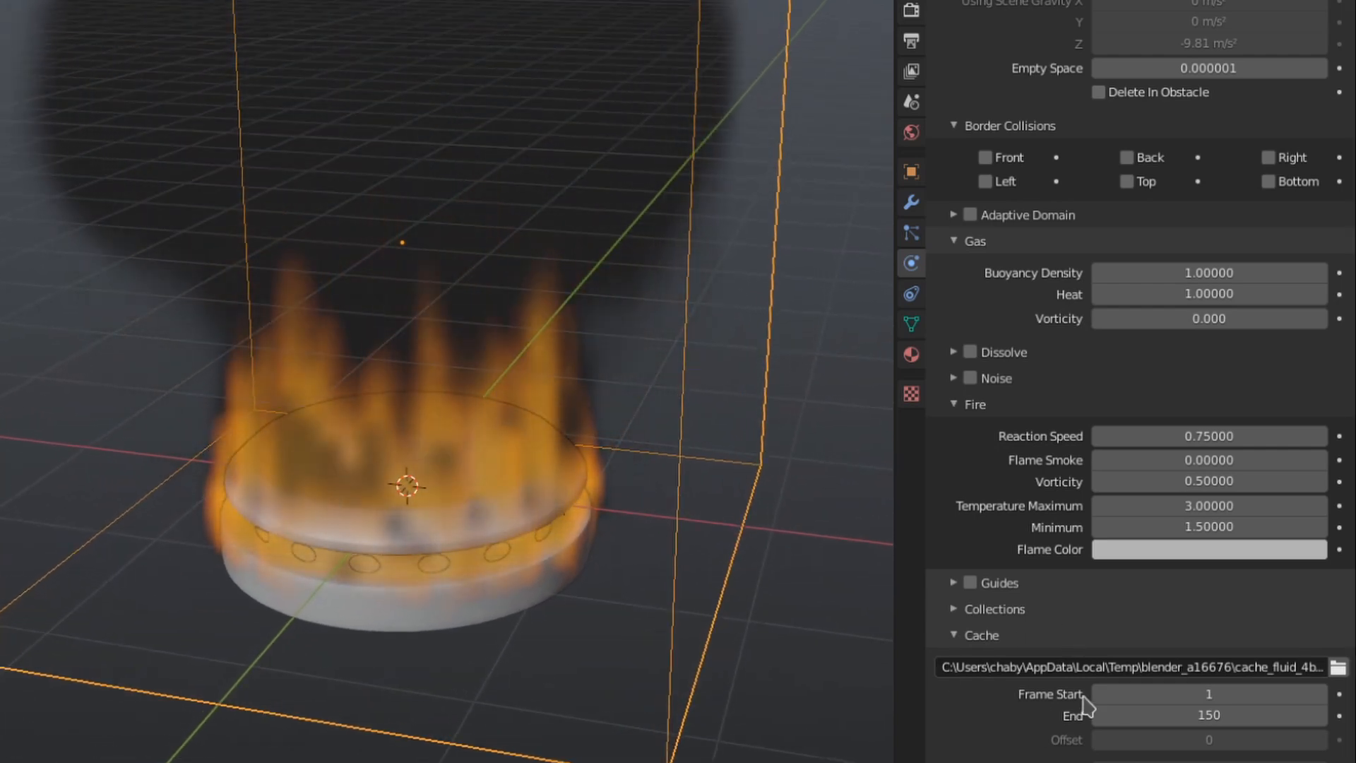
# - Set the domain's viewport display thickness to 0.100, inspect the flames and pause the playback
pyautogui.scroll(-10, 1201, 572)
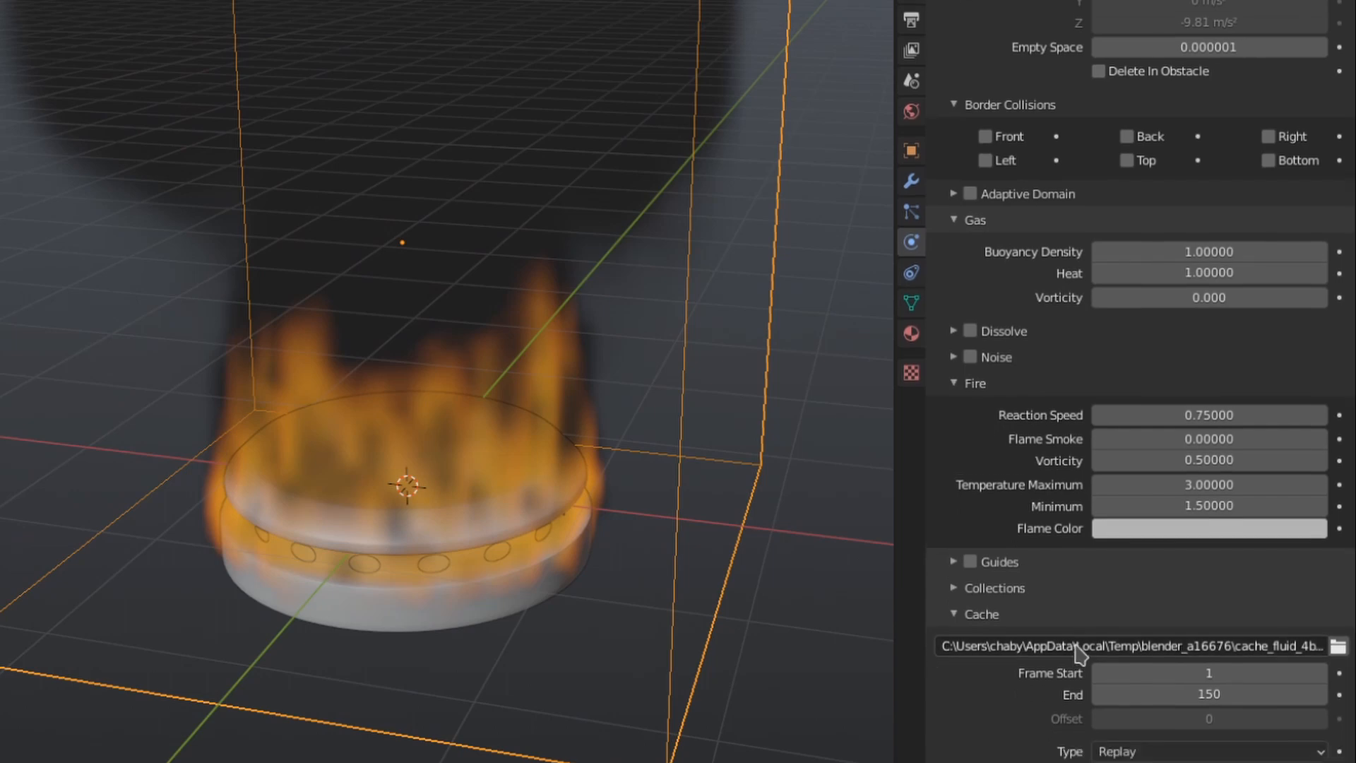
pyautogui.moveTo(1248, 571); pyautogui.dragTo(1201, 570)
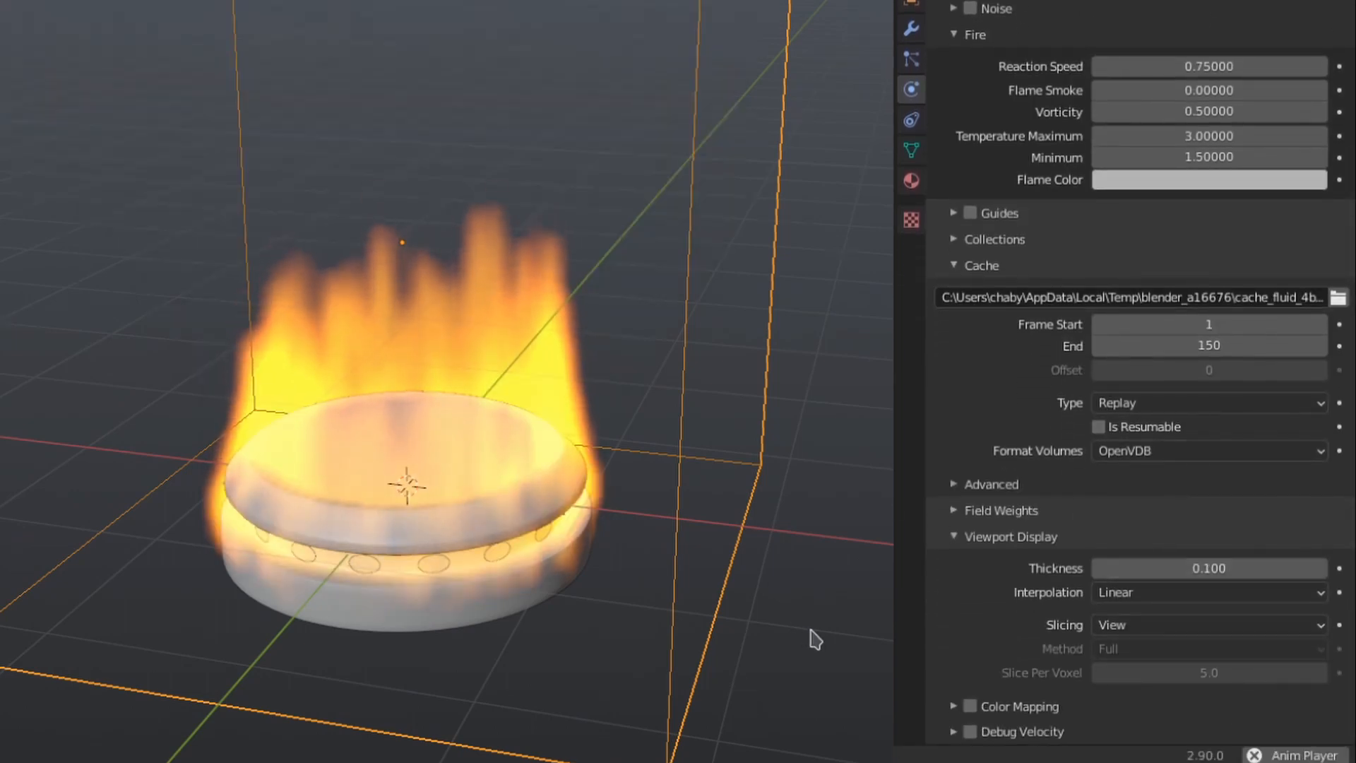
pyautogui.moveTo(812, 636)
pyautogui.mouseDown(button='middle')
pyautogui.moveTo(851, 584)
pyautogui.moveTo(748, 593)
pyautogui.moveTo(824, 618)
pyautogui.mouseUp(button='middle')
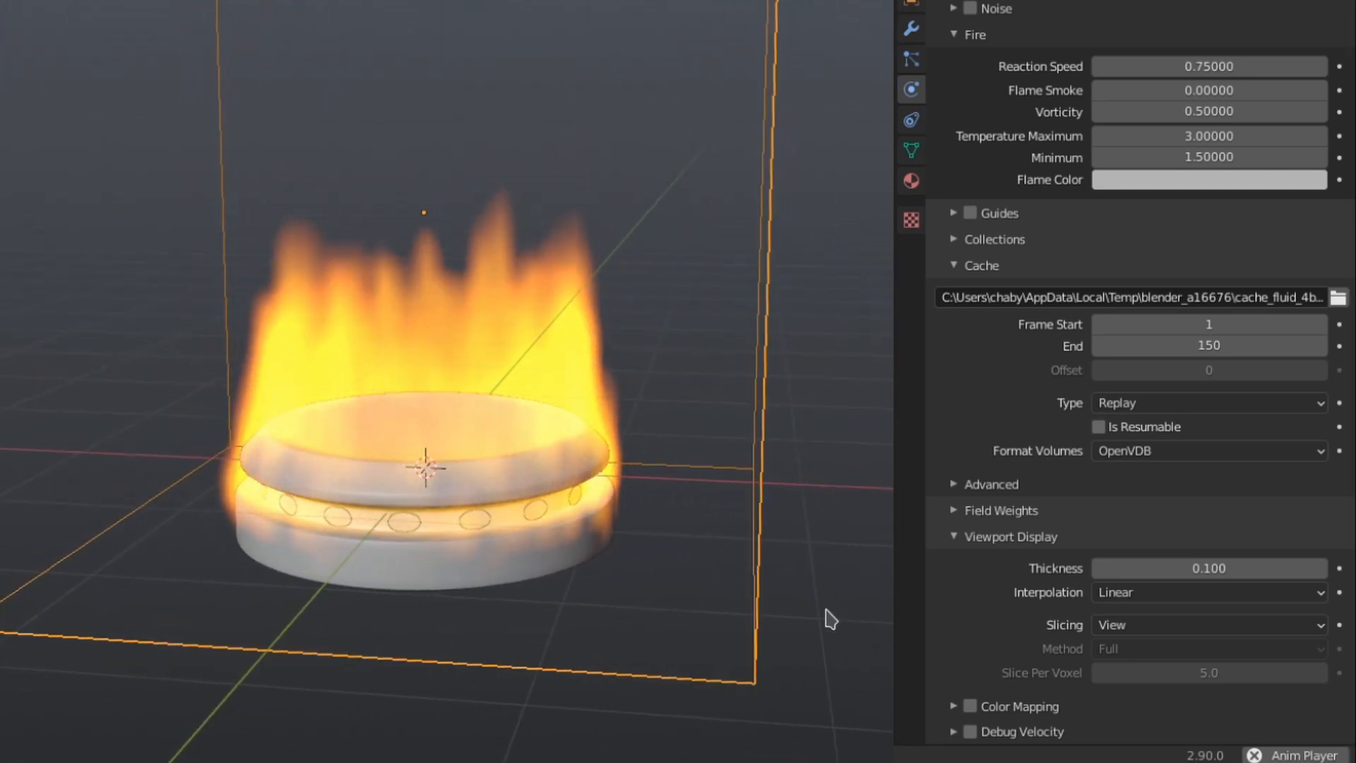
pyautogui.press('space')
pyautogui.scroll(2, 1056, 291)
pyautogui.scroll(4, 1184, 396)
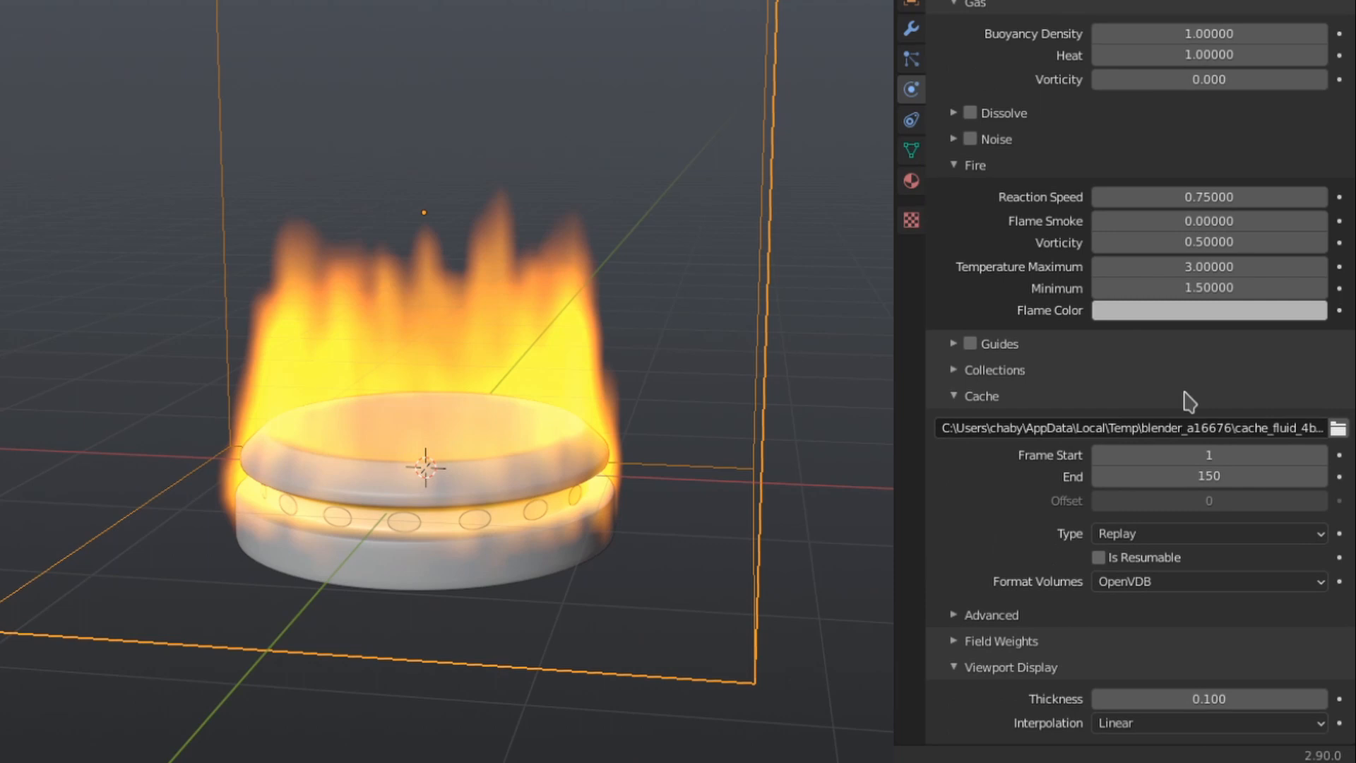
# - Set the domain's fire Reaction Speed to 4 and replay the simulation to check the flames around the burner
pyautogui.click(1186, 192)
pyautogui.press('Return')
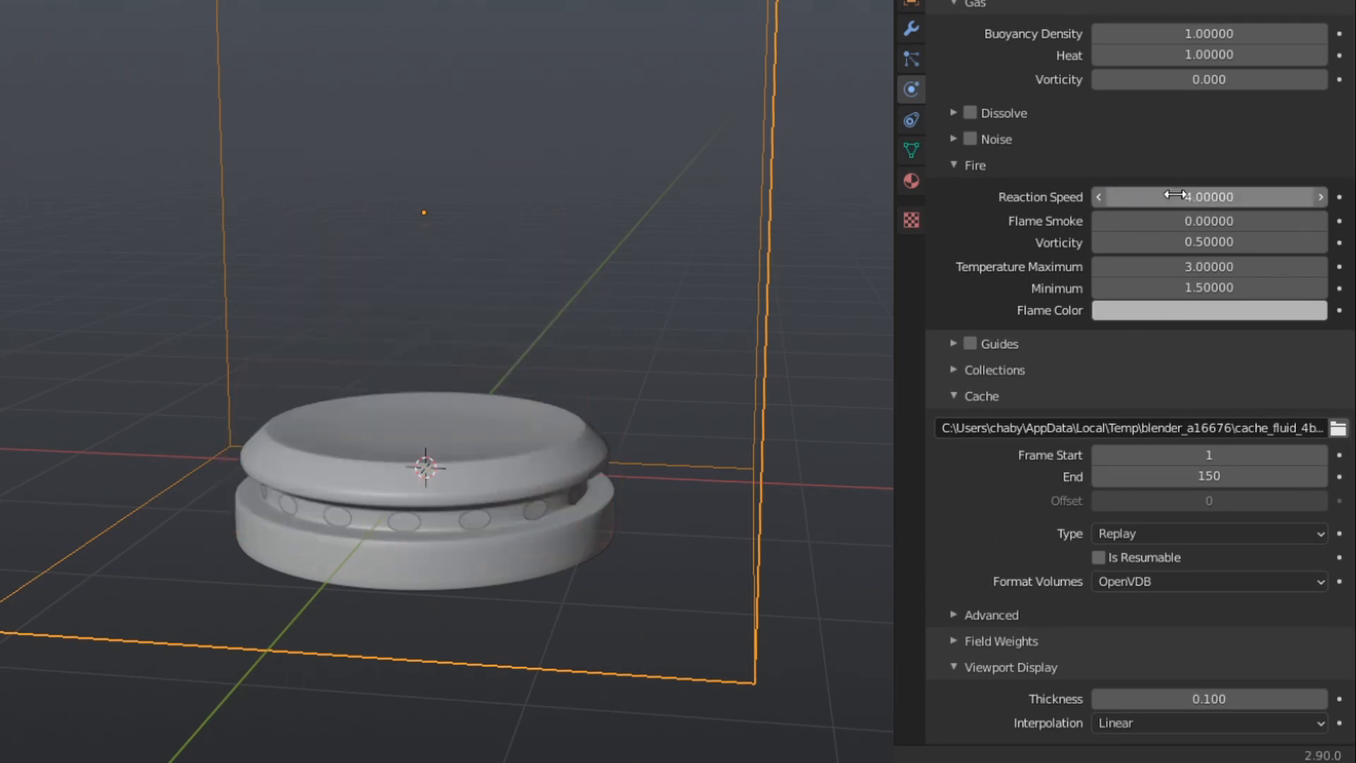
pyautogui.press('space')
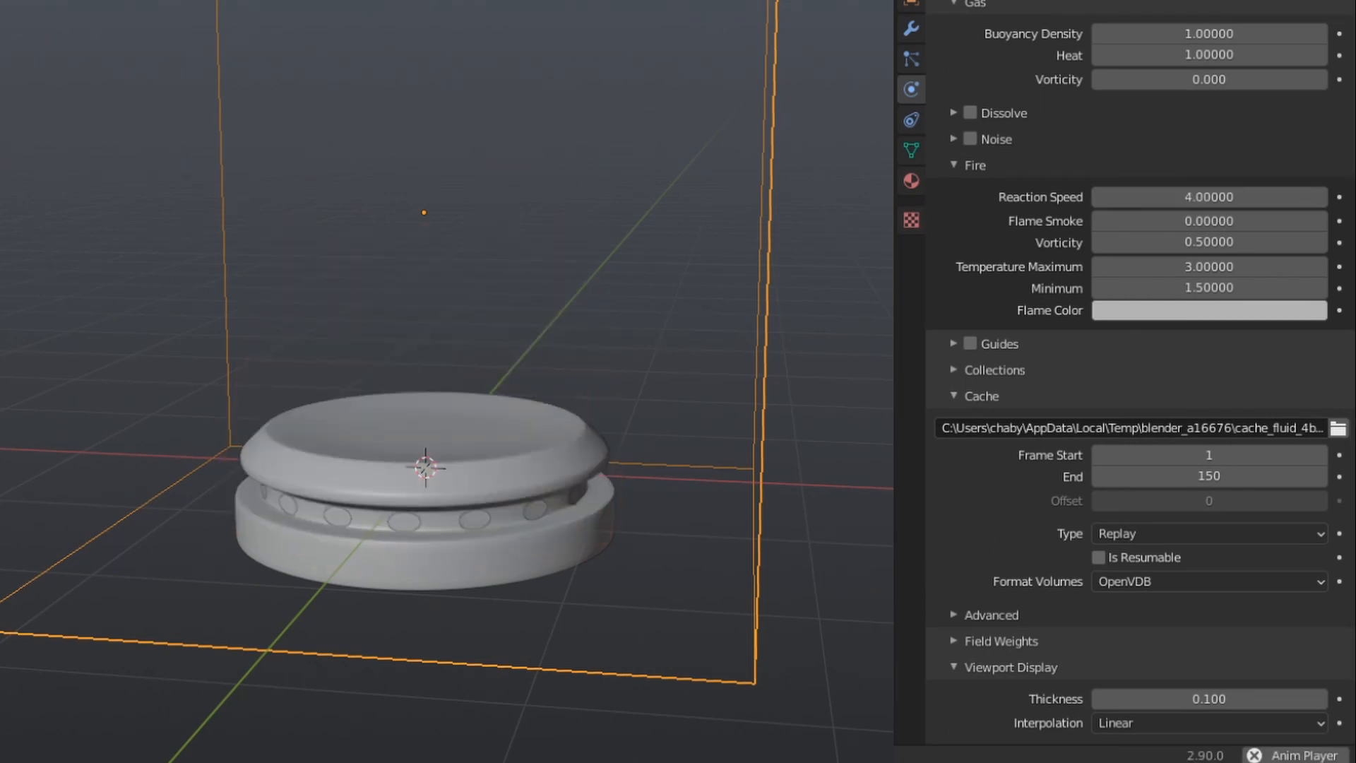
pyautogui.moveTo(423, 660); pyautogui.dragTo(431, 639, button='middle')
pyautogui.scroll(1, 431, 638)
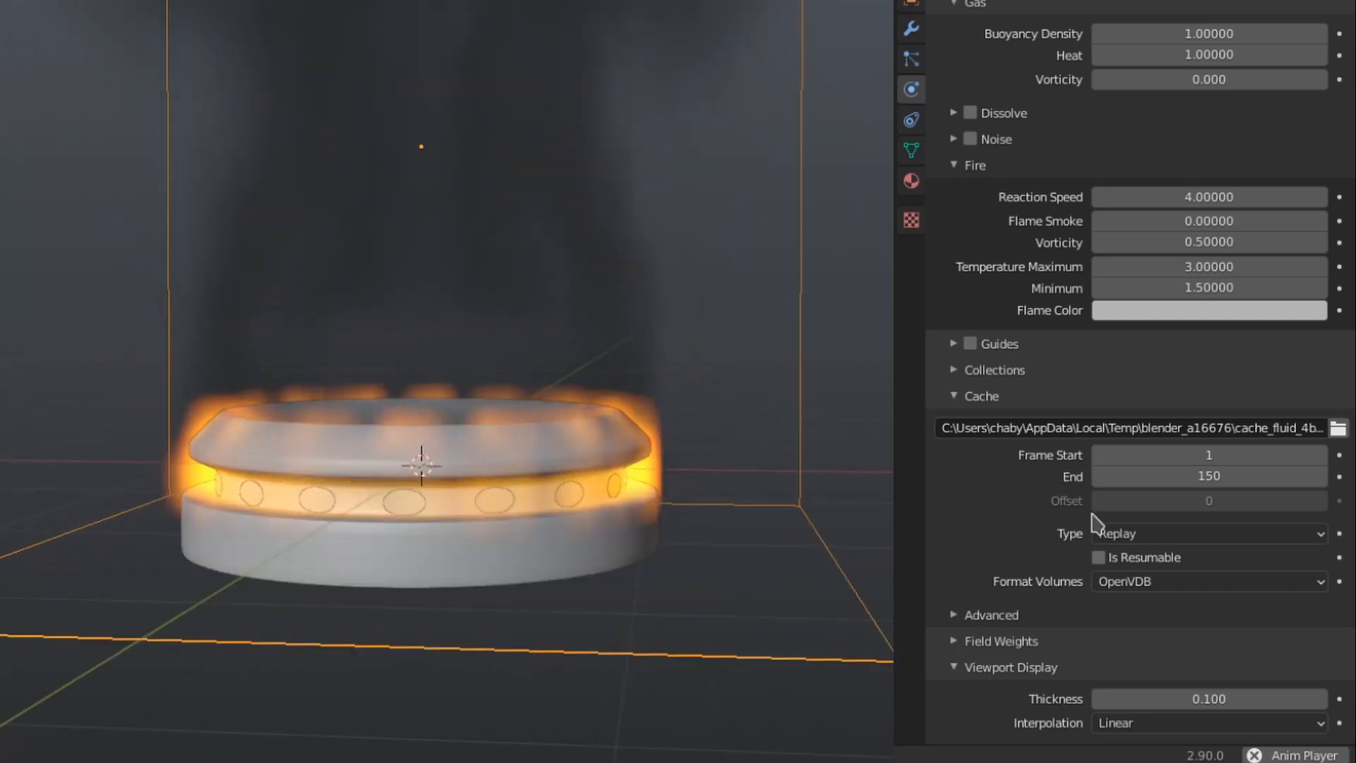
pyautogui.press('space')
# - Set the domain's viewport display thickness to 0.001 and review the replayed flames around the burner
pyautogui.click(1240, 690)
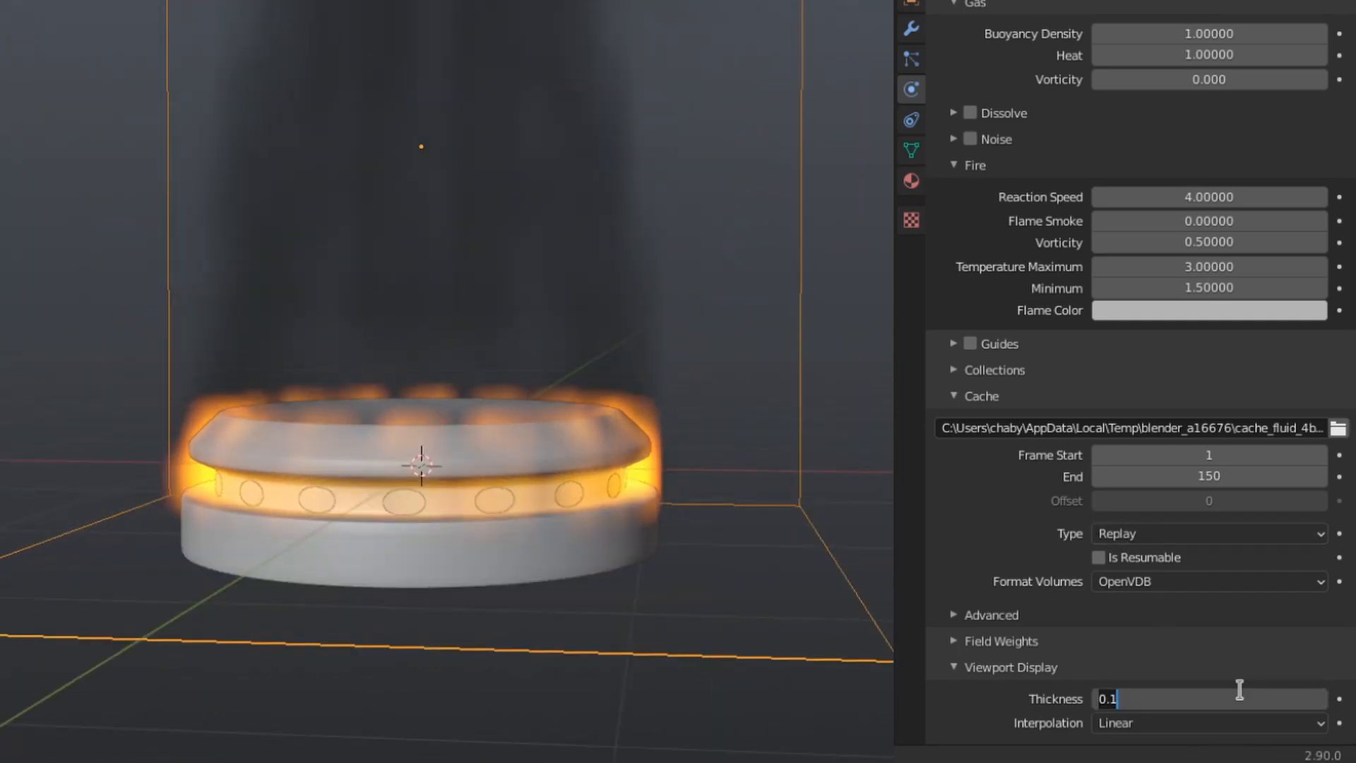
pyautogui.write('0.001')
pyautogui.press('Return')
pyautogui.press('space')
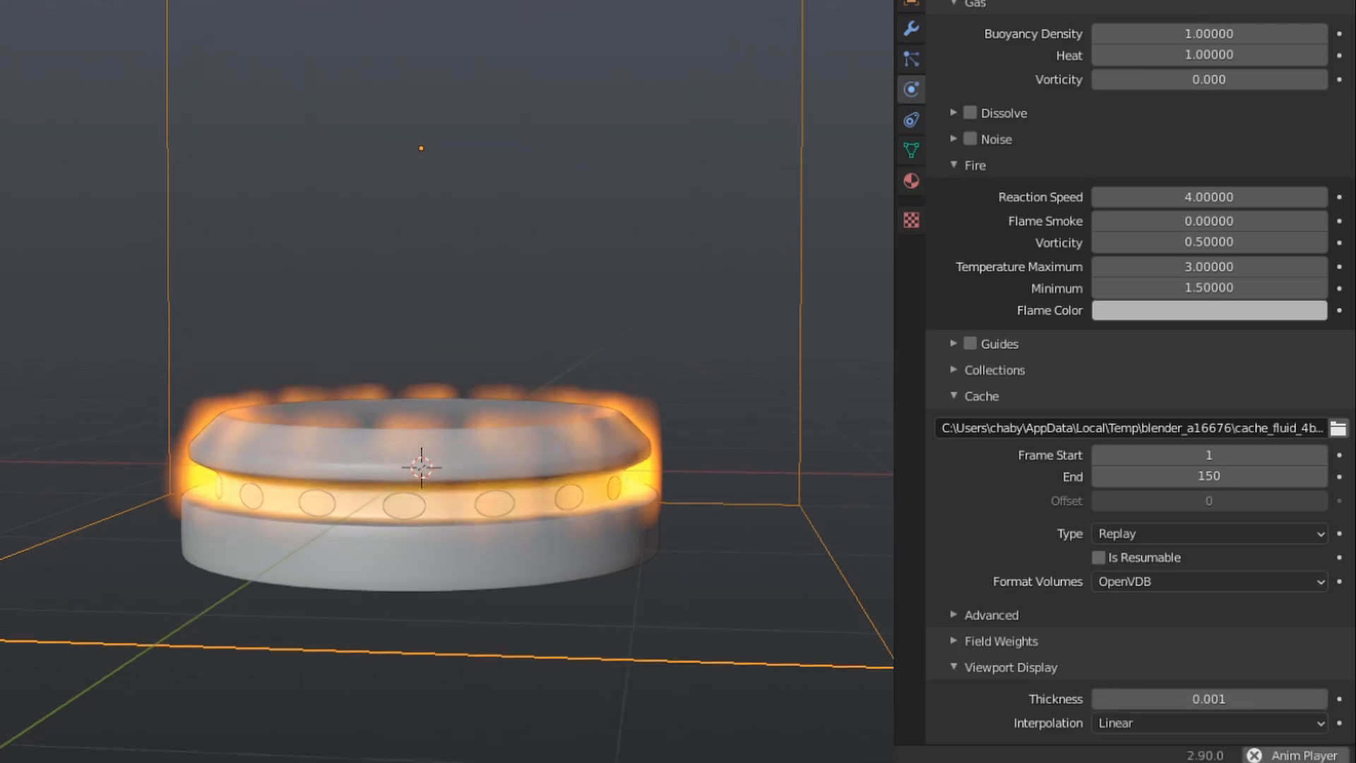
pyautogui.scroll(1, 487, 351)
pyautogui.moveTo(459, 381); pyautogui.dragTo(442, 428, button='middle')
pyautogui.scroll(-2, 487, 351)
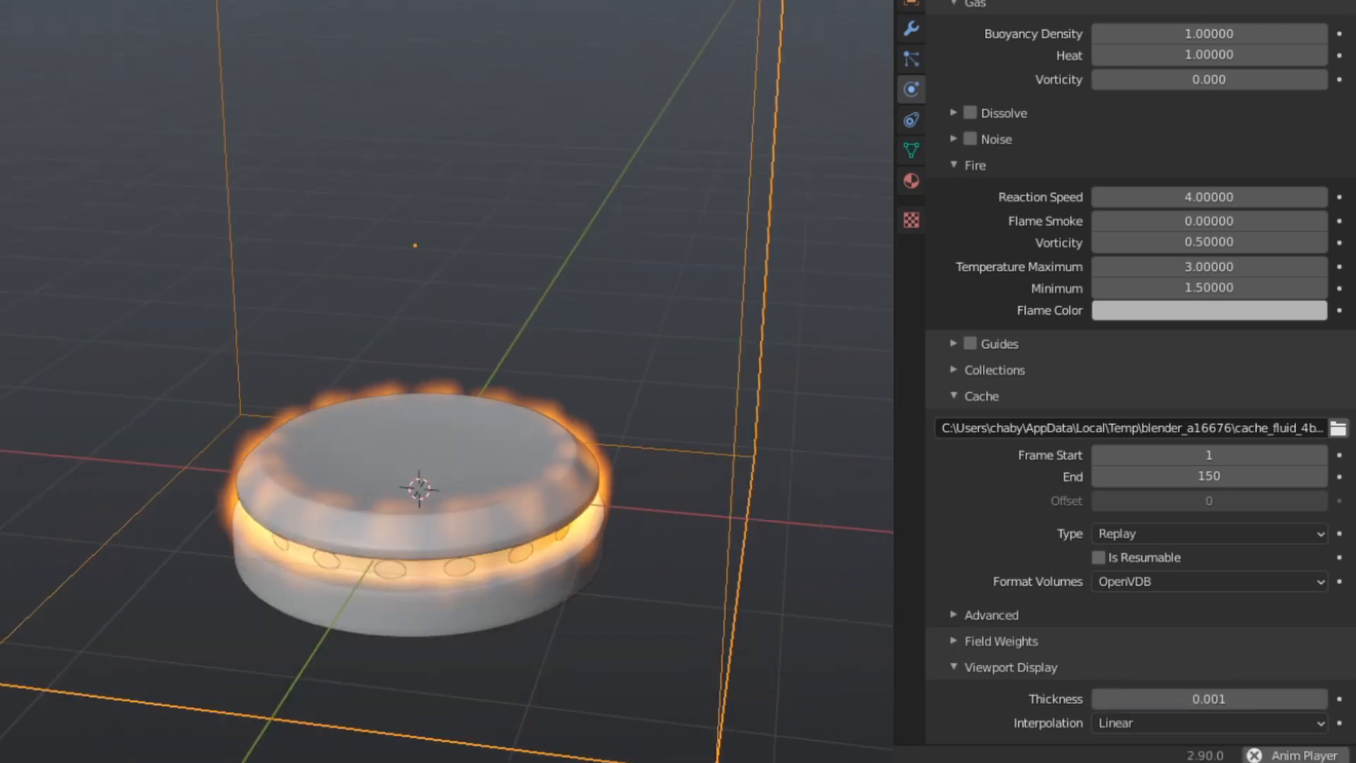
pyautogui.press('space')
# - Set the Vorticity in the domain's fire settings to 0 and replay the simulation to inspect the flames
pyautogui.click(1123, 241)
pyautogui.write('0')
pyautogui.press('Return')
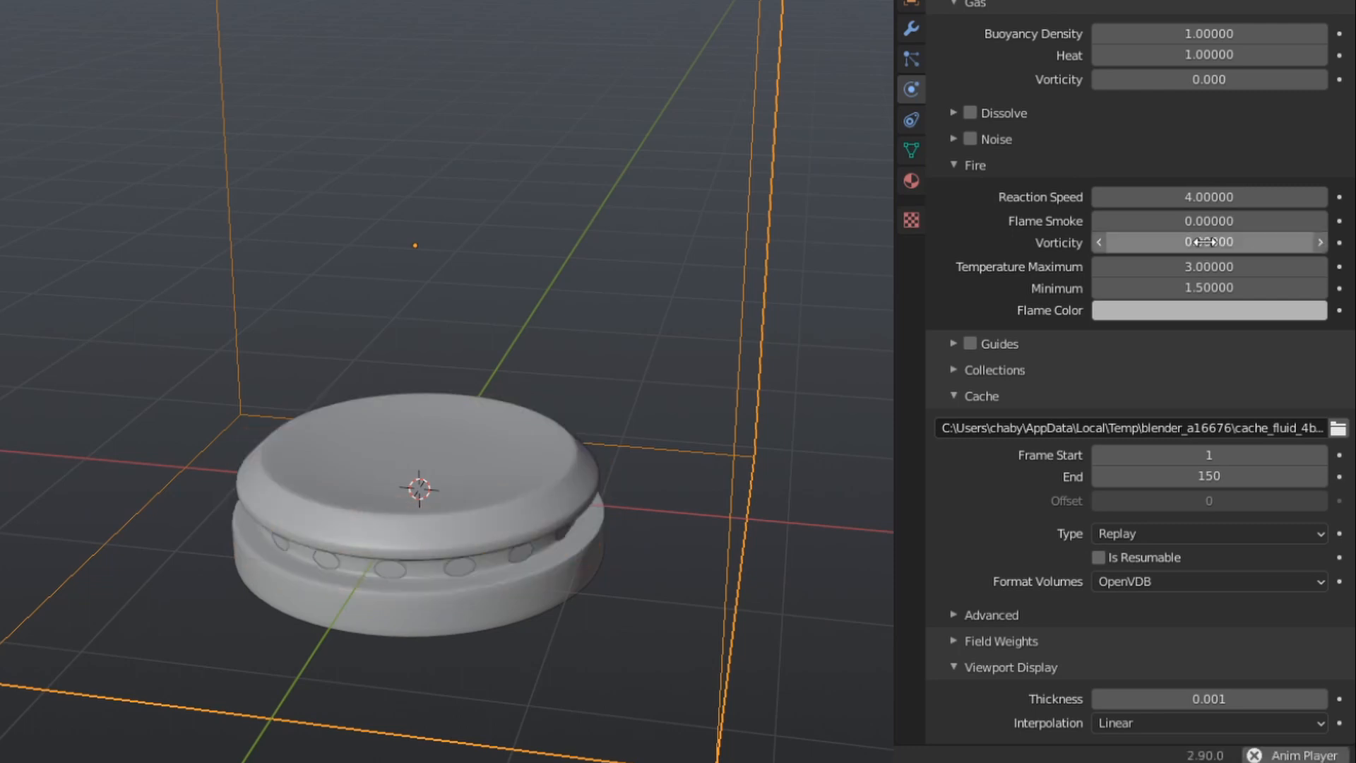
pyautogui.press('space')
pyautogui.moveTo(445, 424); pyautogui.dragTo(466, 388, button='middle')
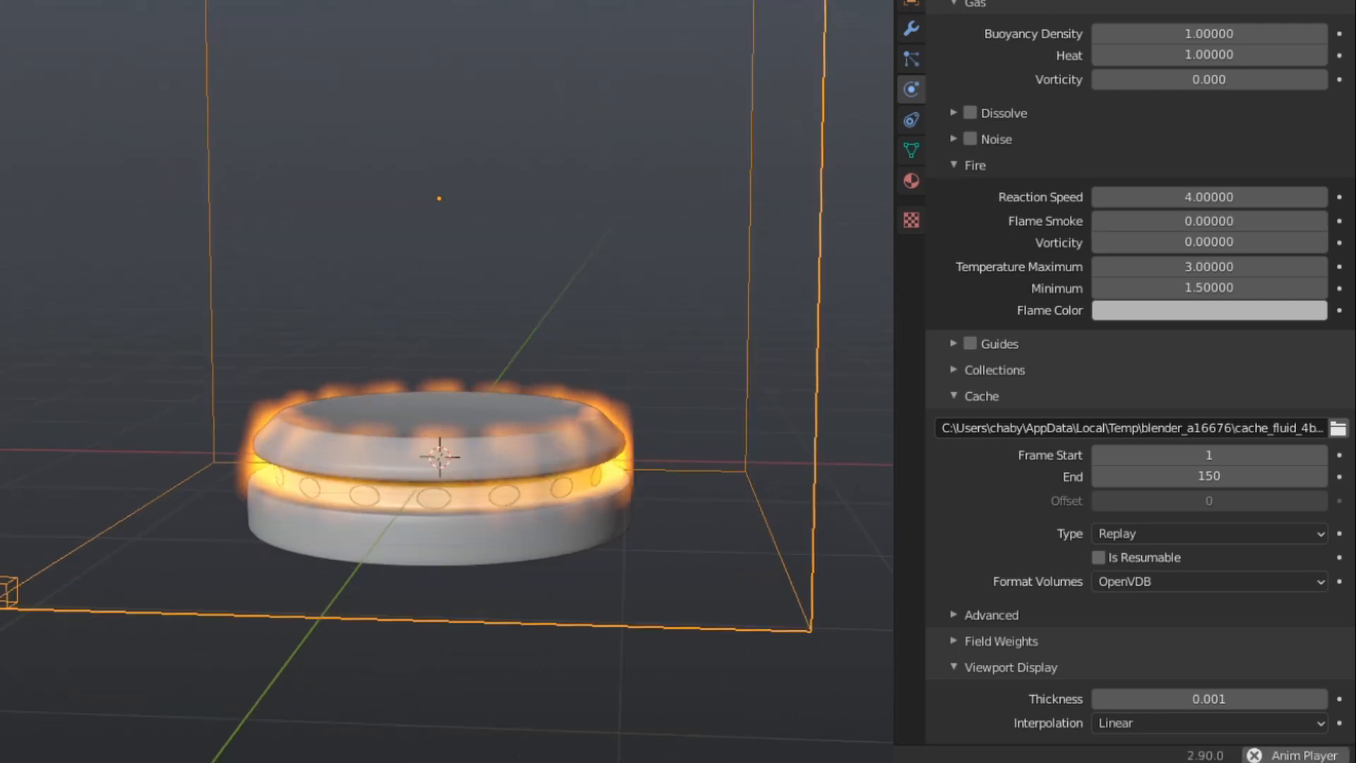
pyautogui.scroll(2, 445, 424)
pyautogui.press('space')
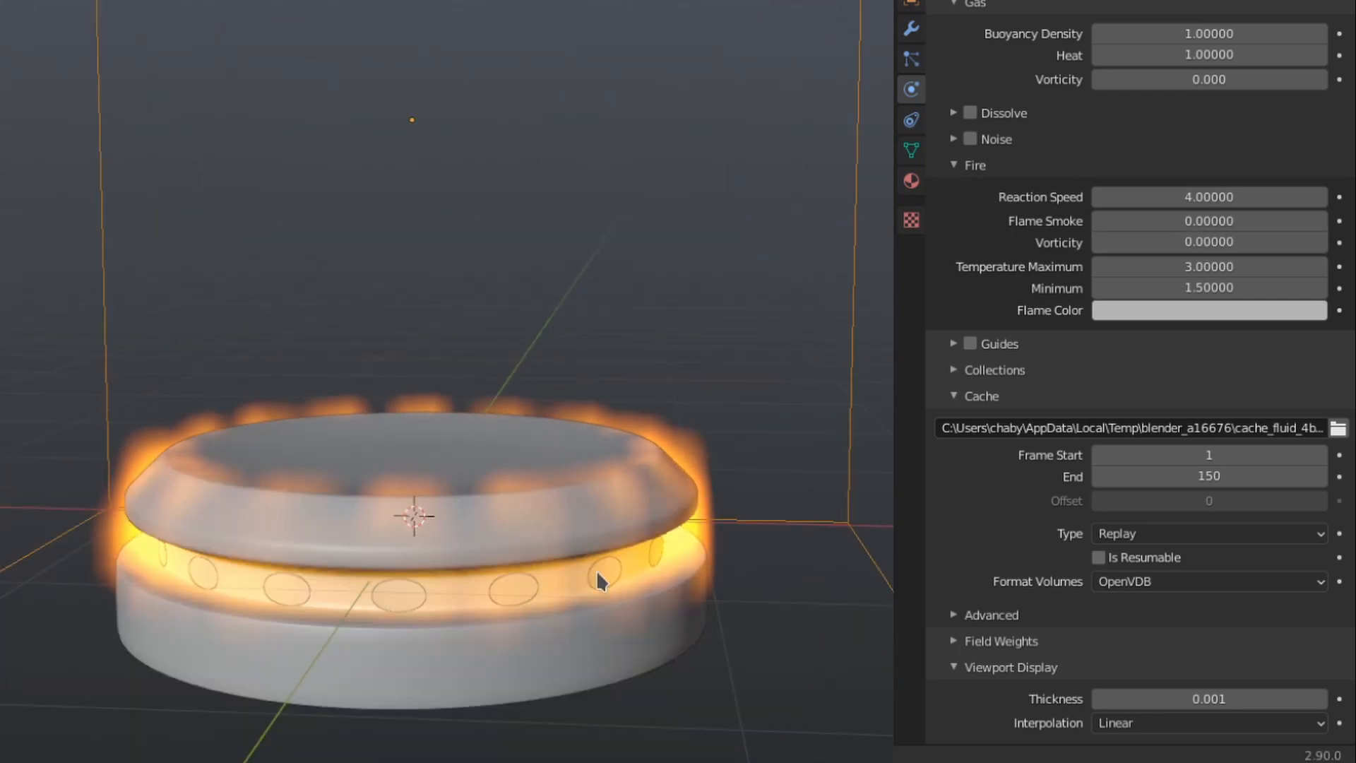
# - Enable Initial Velocity on the burner's circular flow faces, set its Normal value to 2 and replay the simulation
pyautogui.click(602, 574)
pyautogui.moveTo(675, 488)
pyautogui.mouseDown(button='middle')
pyautogui.moveTo(687, 462)
pyautogui.moveTo(683, 503)
pyautogui.mouseUp(button='middle')
pyautogui.hotkey('shift', 'Left')
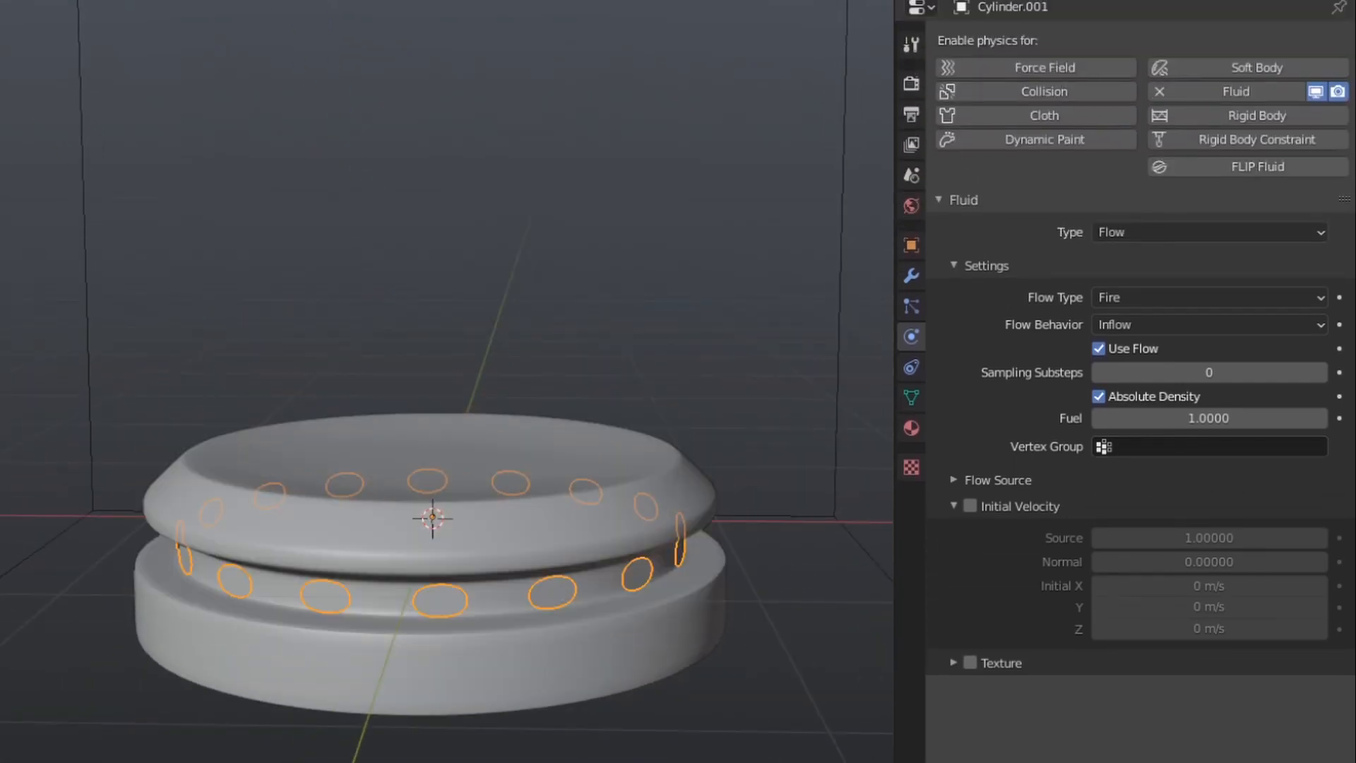
pyautogui.click(971, 507)
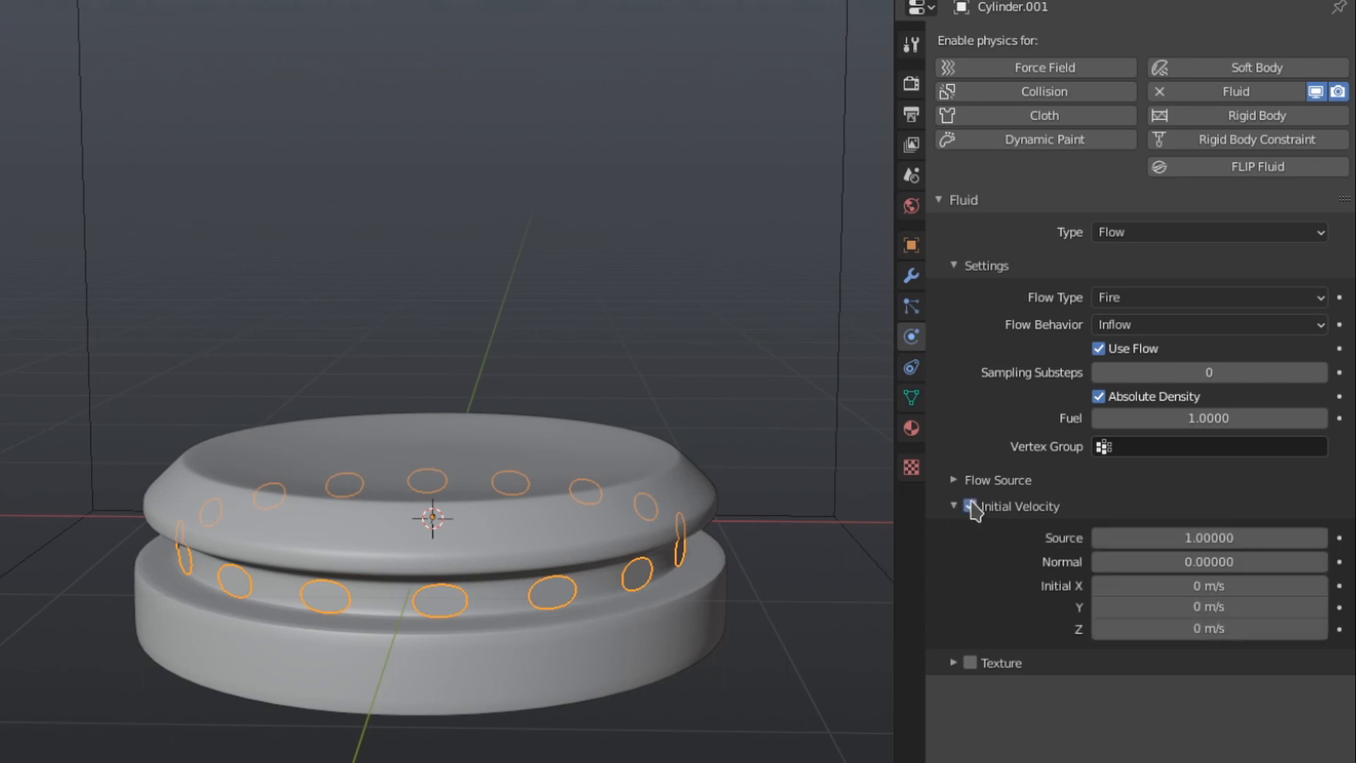
pyautogui.click(1183, 569)
pyautogui.write('2')
pyautogui.press('Return')
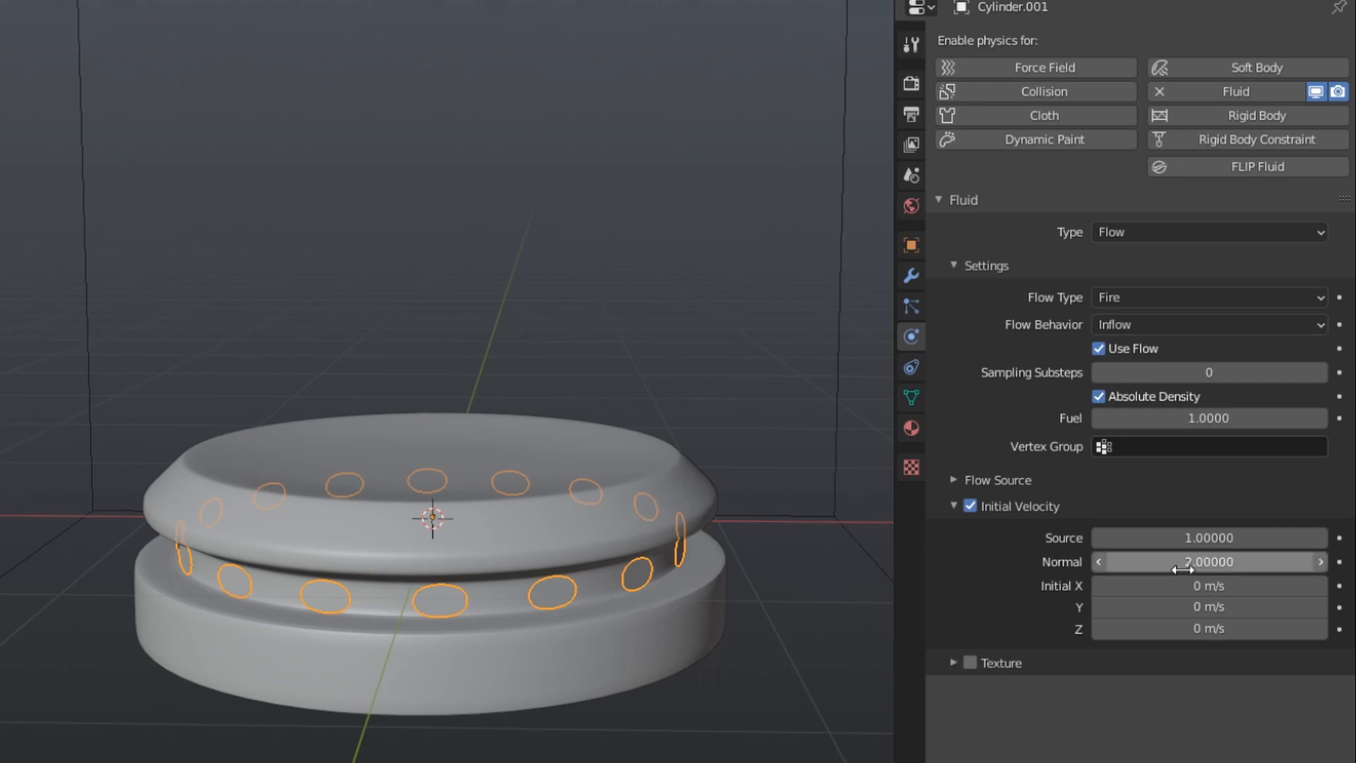
pyautogui.press('space')
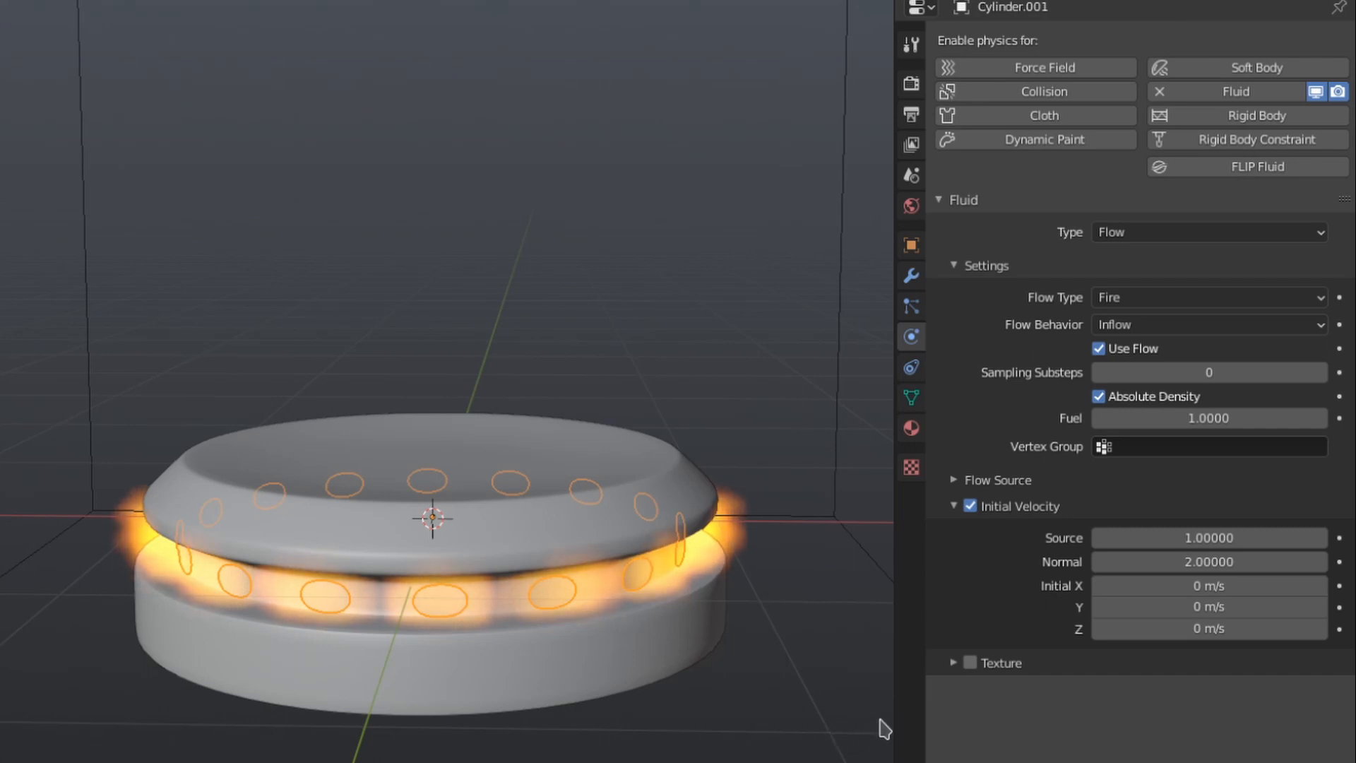
# - Raise the flow faces' initial Normal velocity to 4 and examine the flames from above and from the side
pyautogui.click(1194, 563)
pyautogui.write('4')
pyautogui.press('Return')
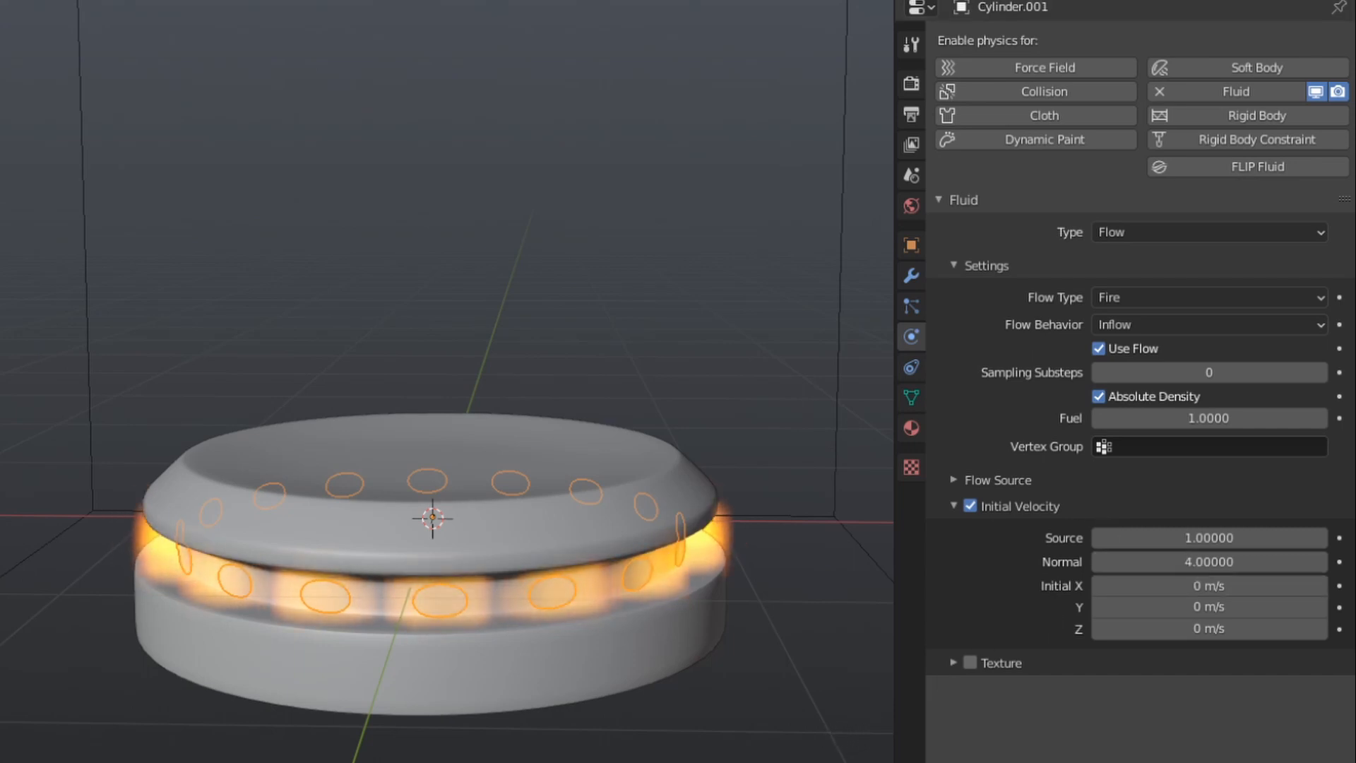
pyautogui.moveTo(745, 701); pyautogui.dragTo(743, 752, button='middle')
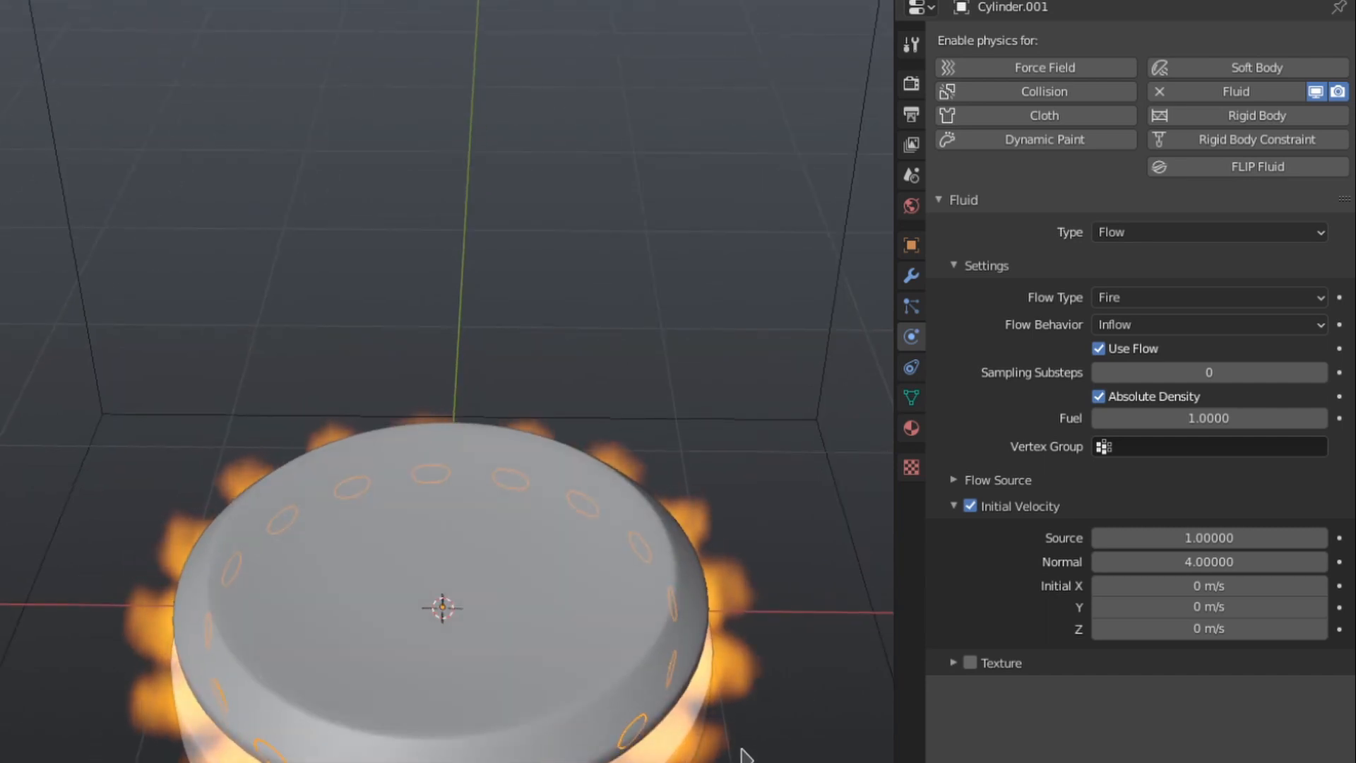
pyautogui.moveTo(743, 755); pyautogui.dragTo(745, 749, button='middle')
pyautogui.moveTo(834, 494)
pyautogui.mouseDown(button='middle')
pyautogui.moveTo(854, 601)
pyautogui.moveTo(830, 653)
pyautogui.moveTo(665, 660)
pyautogui.moveTo(742, 605)
pyautogui.moveTo(759, 463)
pyautogui.mouseUp(button='middle')
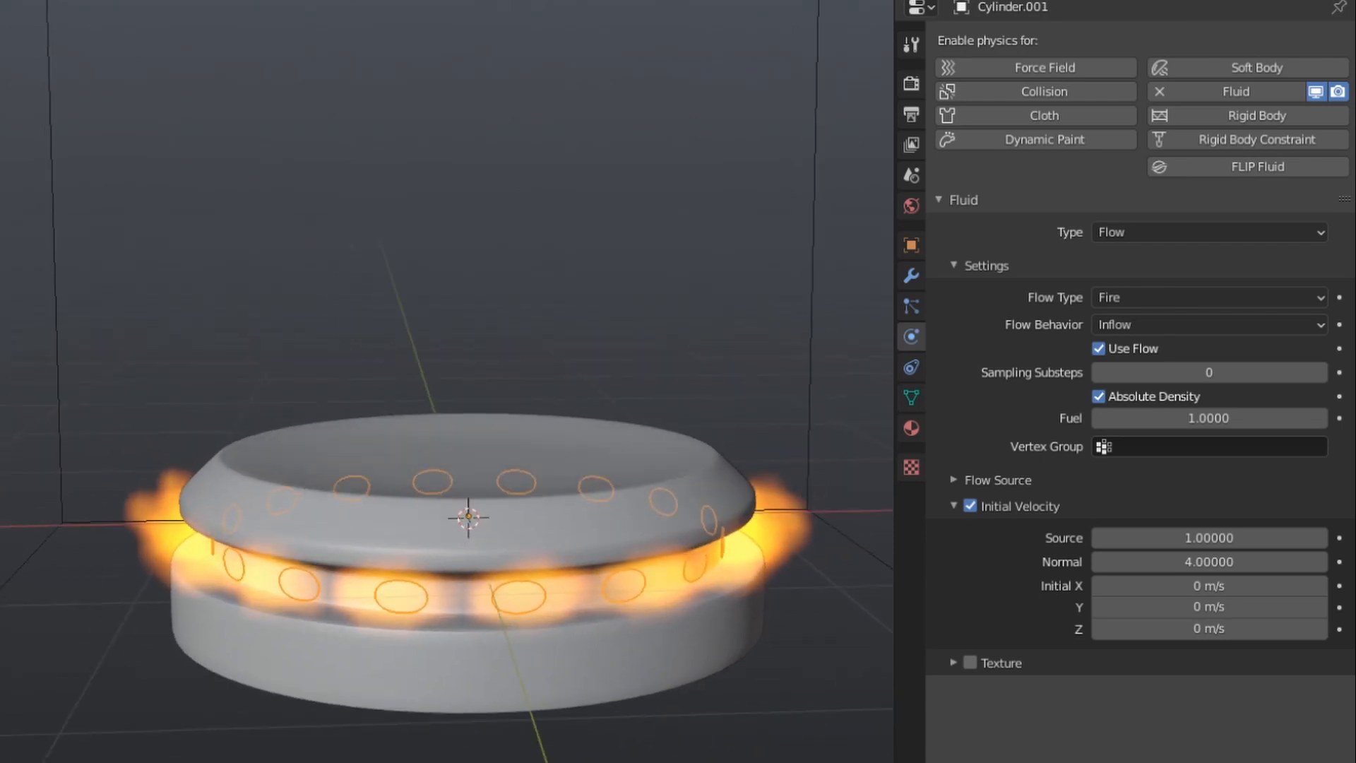
pyautogui.moveTo(864, 458); pyautogui.dragTo(851, 458, button='middle')
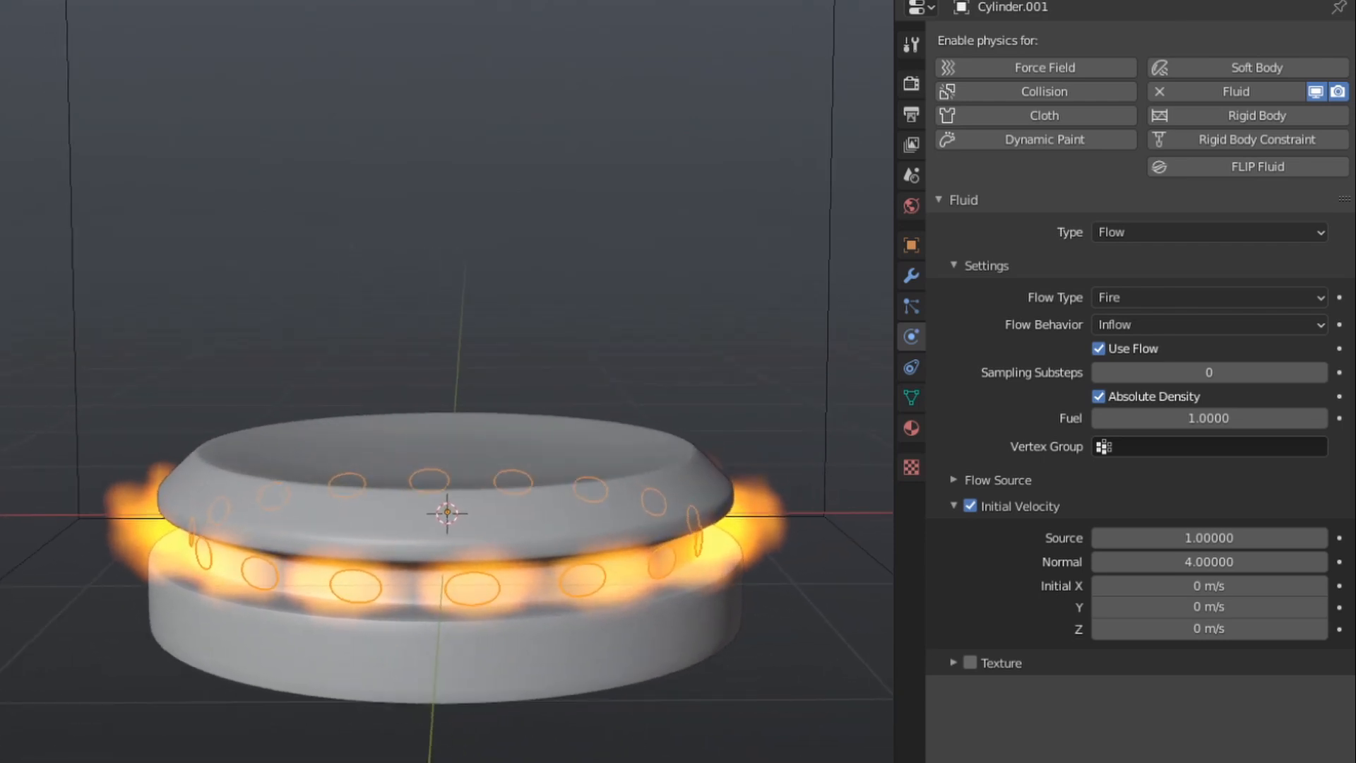
# - Select the domain cube and set its CFL Number to 8
pyautogui.click(826, 458)
pyautogui.keyDown('ctrl'); pyautogui.moveTo(447, 381); pyautogui.dragTo(485, 627, button='middle'); pyautogui.keyUp('ctrl')
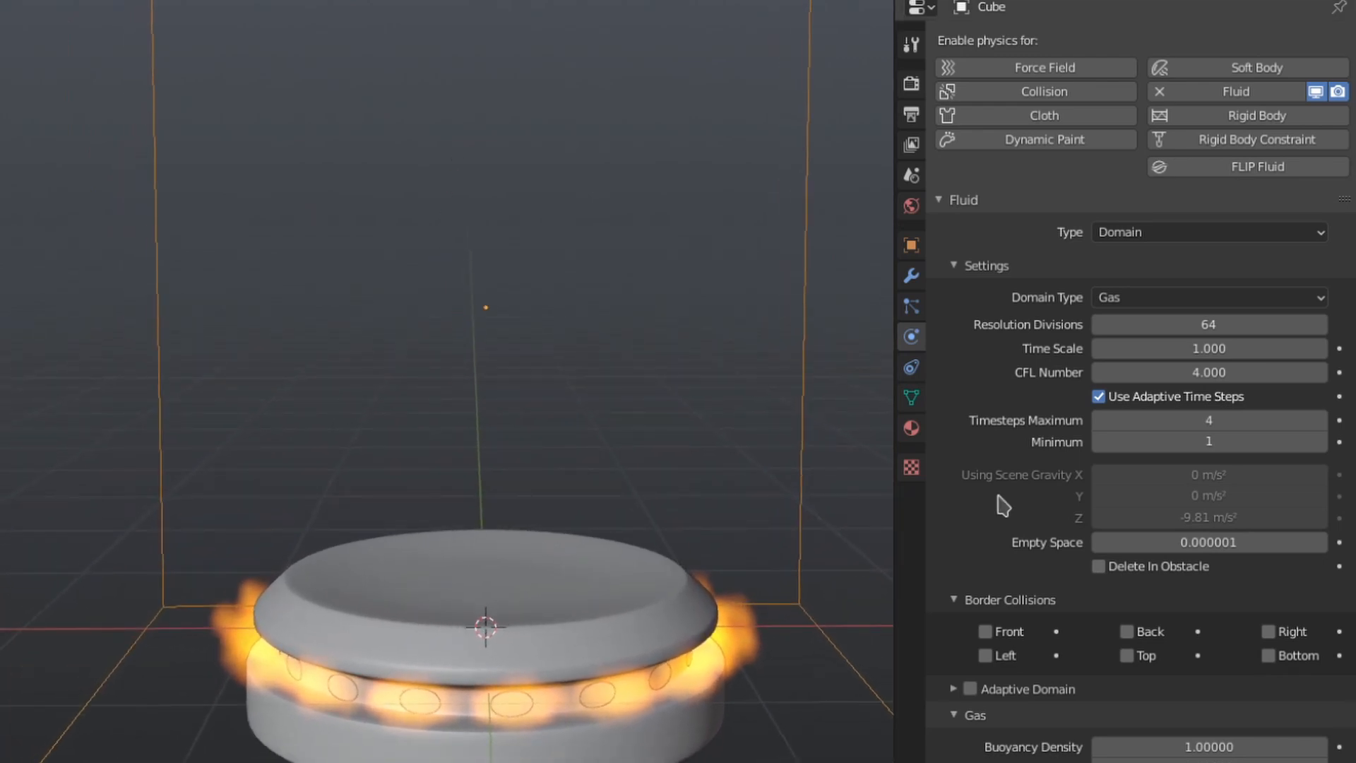
pyautogui.scroll(-2, 999, 500)
pyautogui.click(1241, 332)
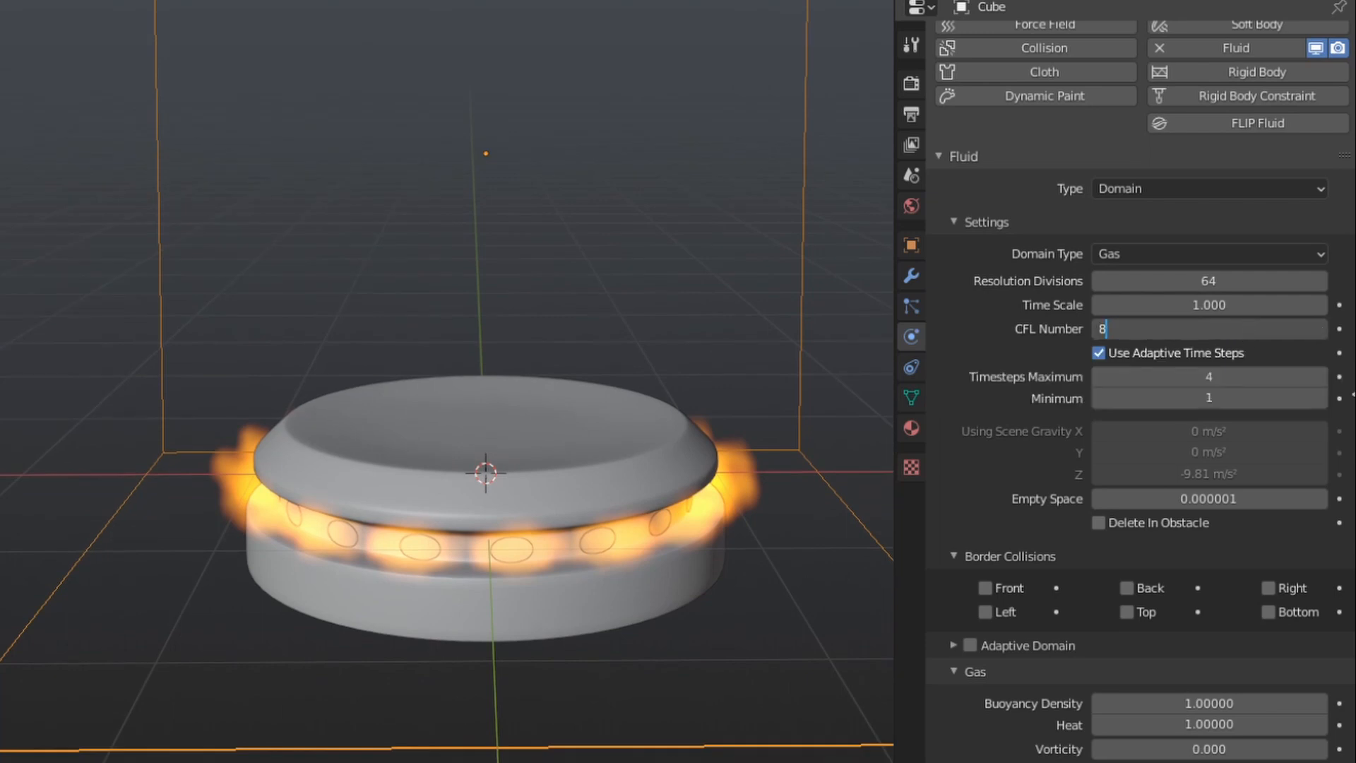
pyautogui.write('8')
pyautogui.press('Return')
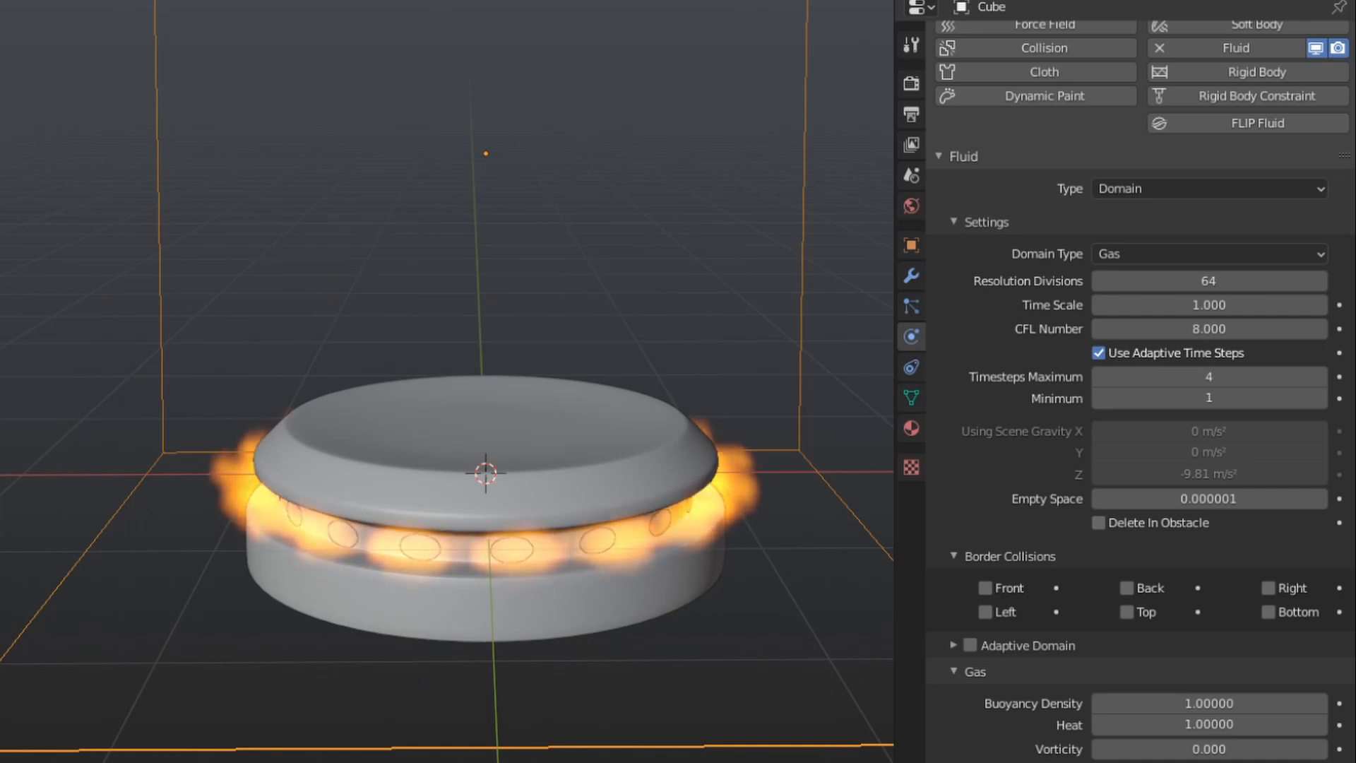
# - Inspect the flames around the burner up close and set the domain's Timesteps Maximum to 5 and Minimum to 3
pyautogui.moveTo(592, 564); pyautogui.dragTo(787, 416, button='middle')
pyautogui.scroll(1, 568, 666)
pyautogui.scroll(3, 804, 378)
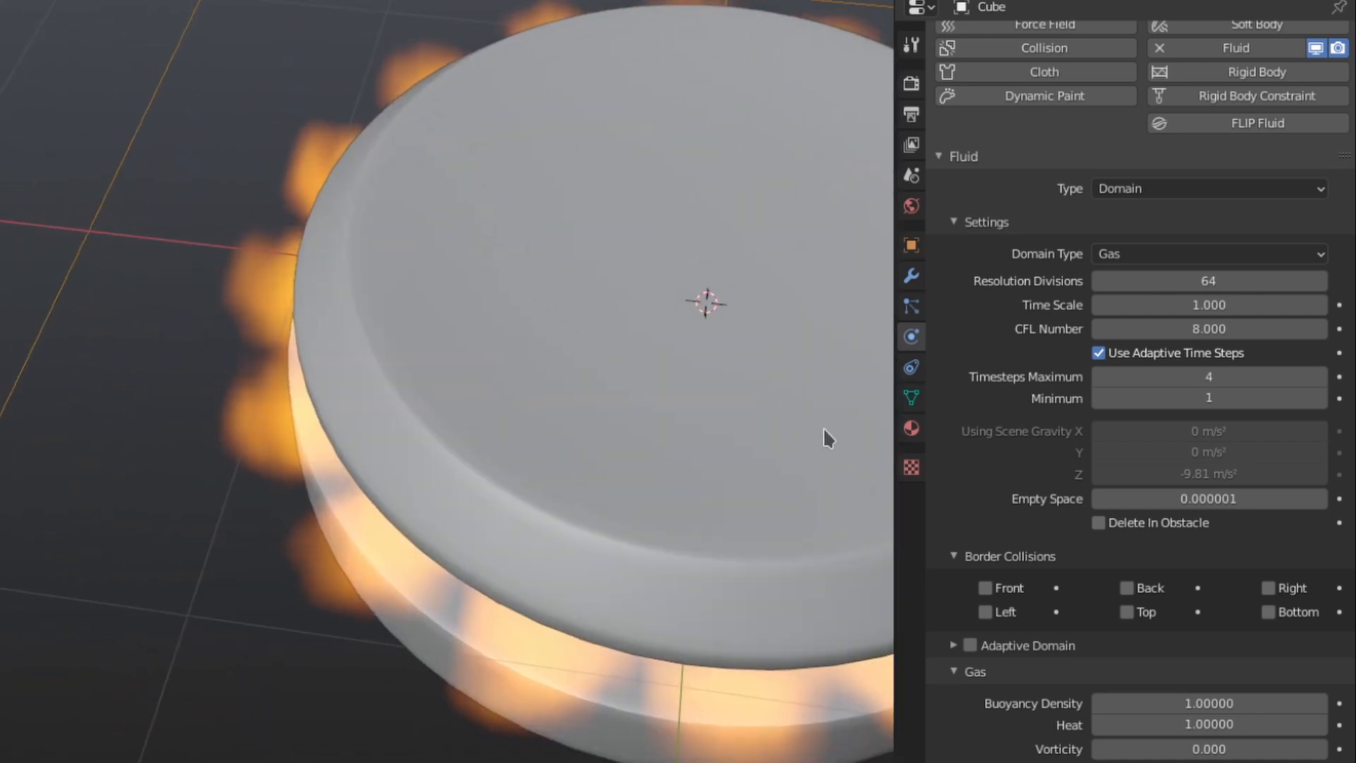
pyautogui.moveTo(820, 421); pyautogui.dragTo(845, 377, button='middle')
pyautogui.scroll(-3, 844, 377)
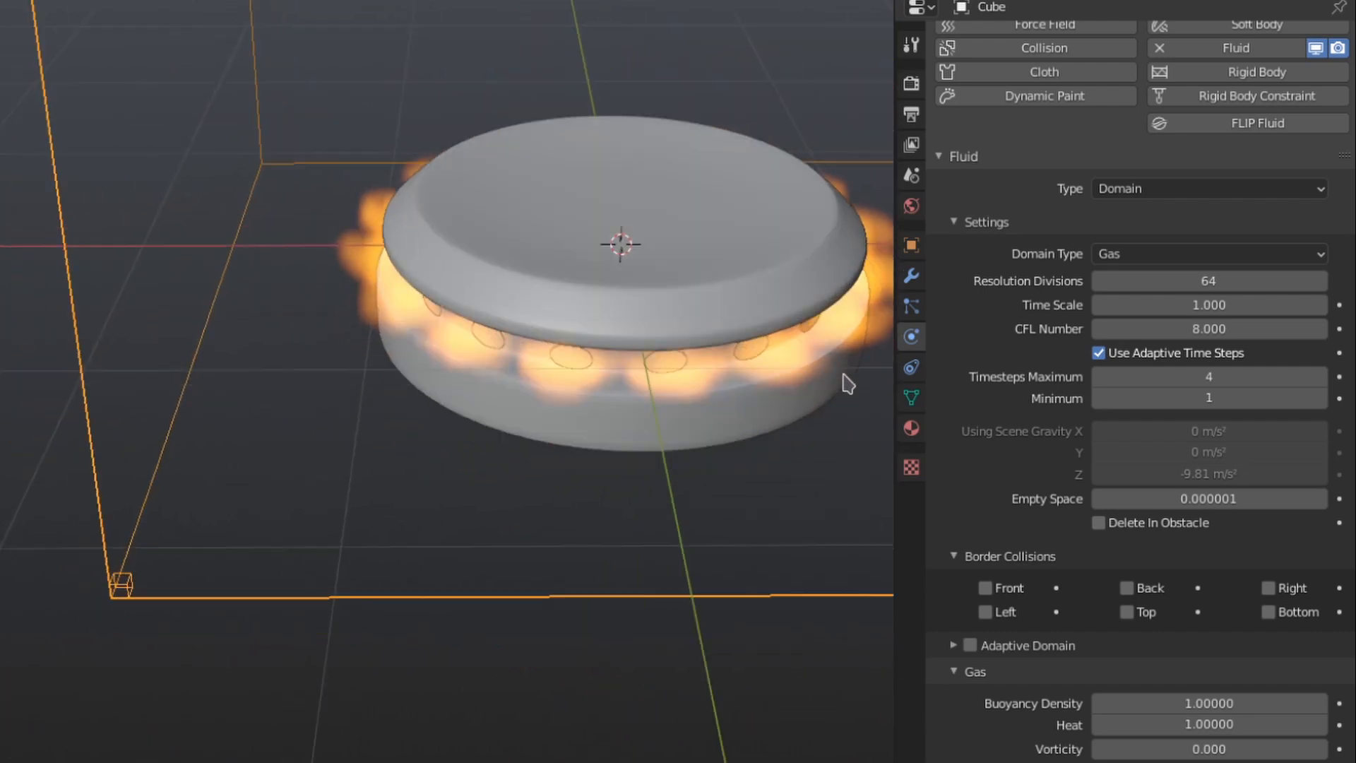
pyautogui.scroll(2, 845, 377)
pyautogui.click(1233, 376)
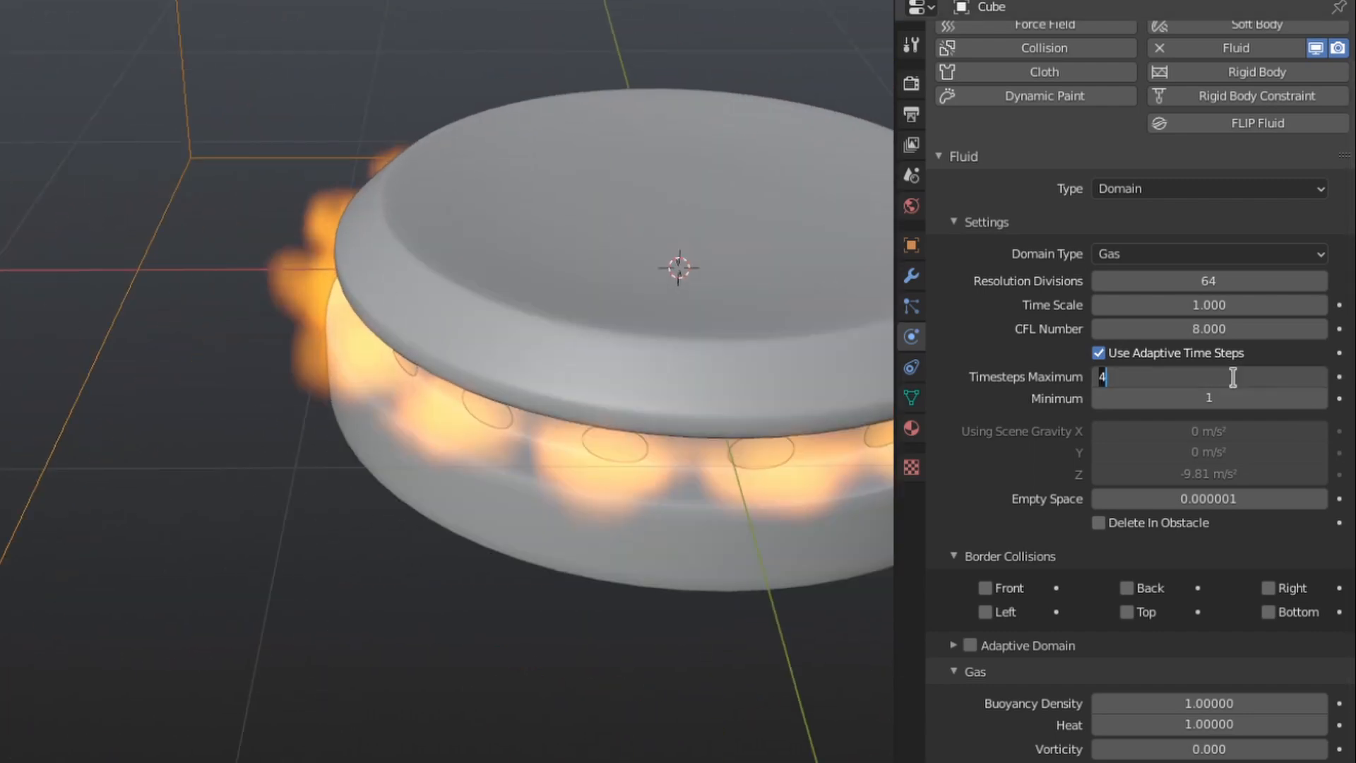
pyautogui.write('5')
pyautogui.press('Tab')
pyautogui.write('3')
pyautogui.press('Return')
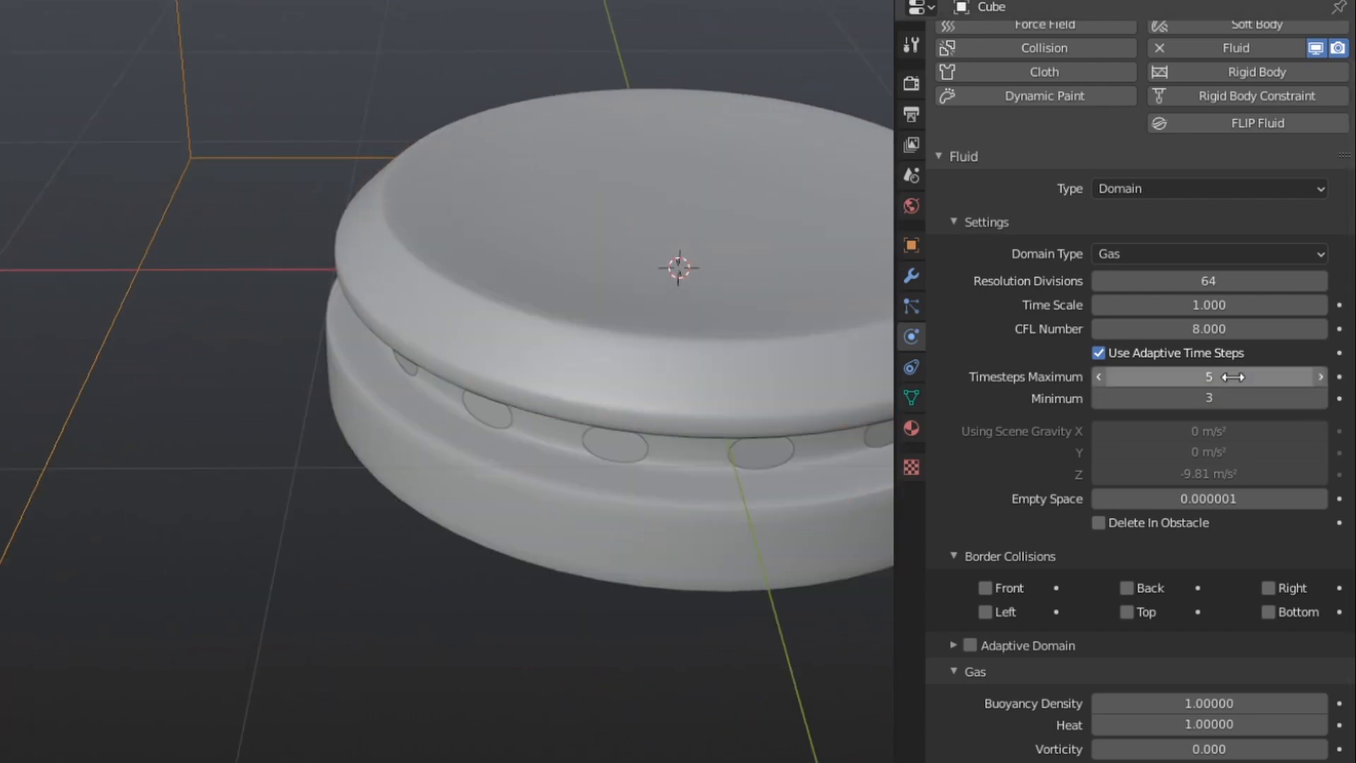
# - Set the flow faces' Sampling Substeps to 2 and replay the simulation to check the flames
pyautogui.moveTo(537, 368); pyautogui.dragTo(522, 262, button='middle')
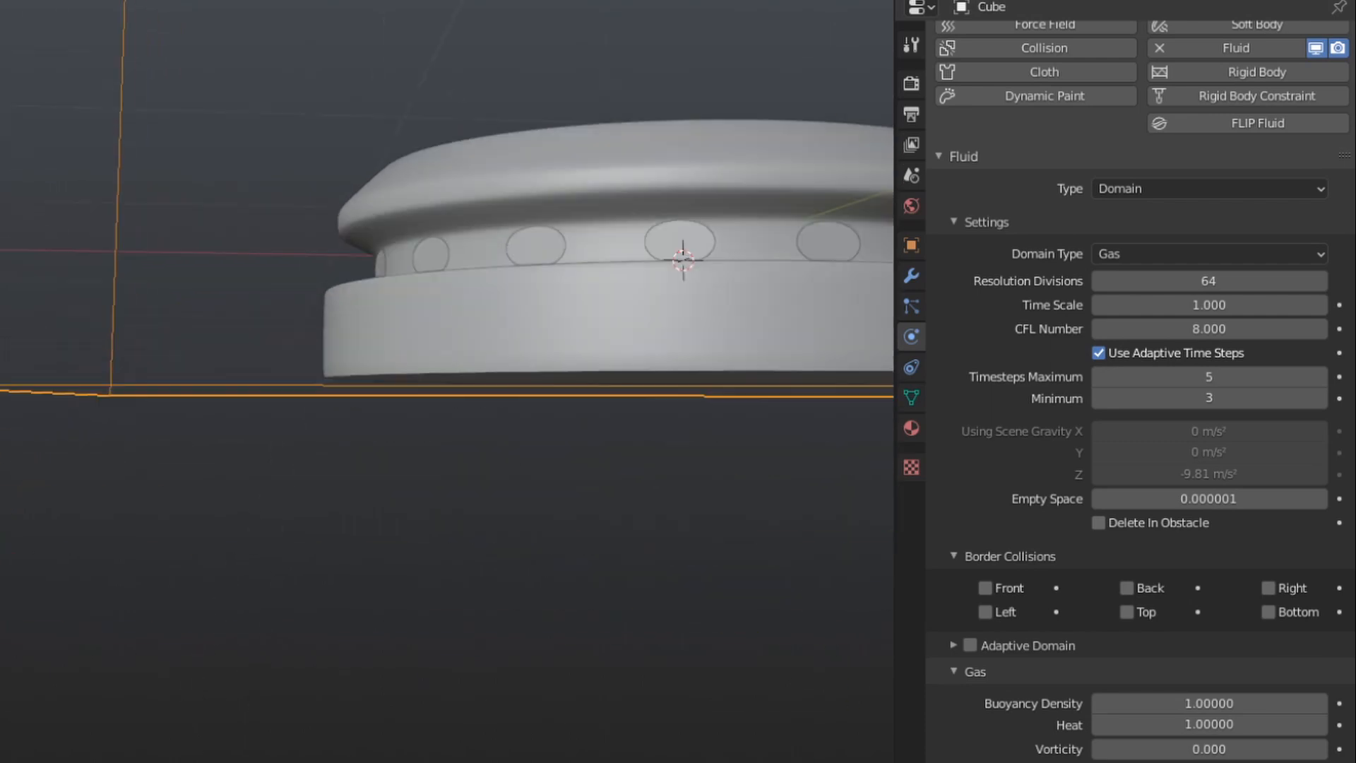
pyautogui.click(861, 247)
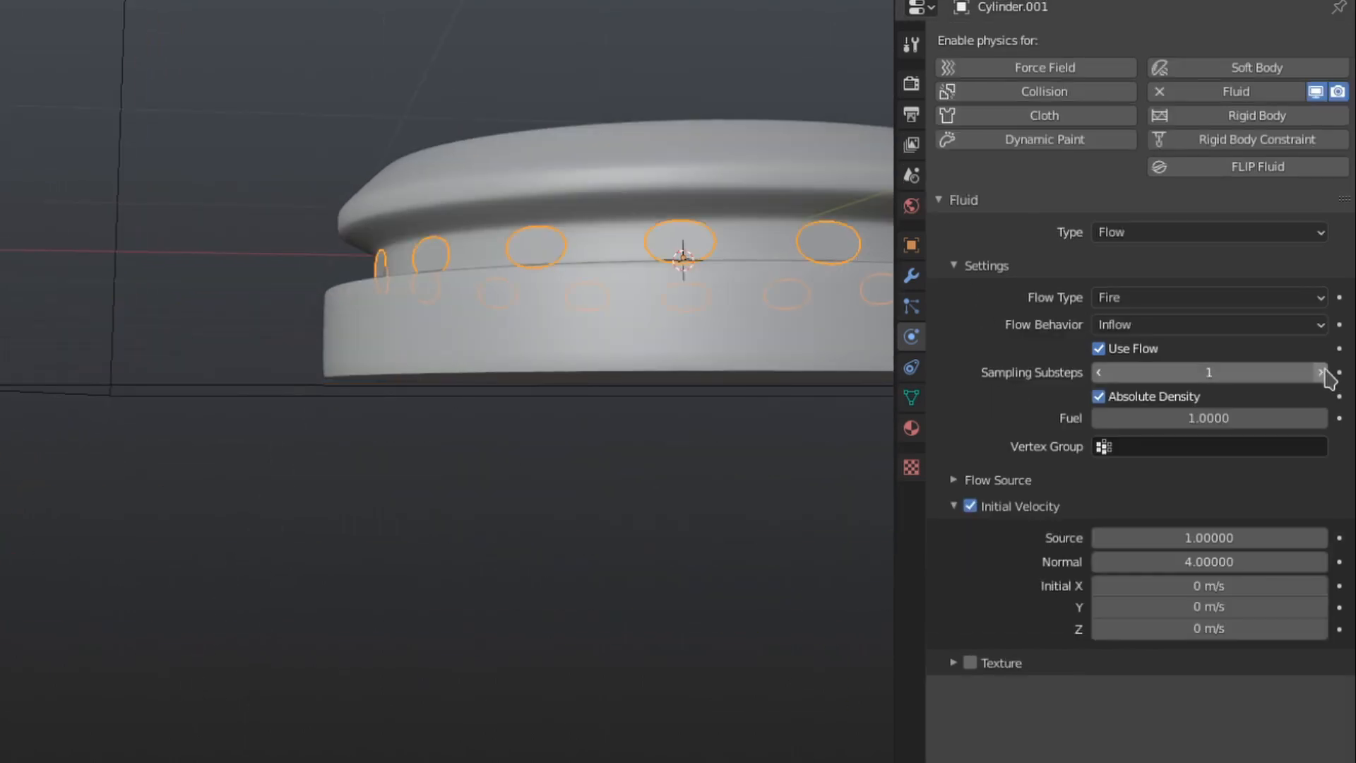
pyautogui.click(1321, 372)
pyautogui.moveTo(446, 381); pyautogui.dragTo(777, 438, button='middle')
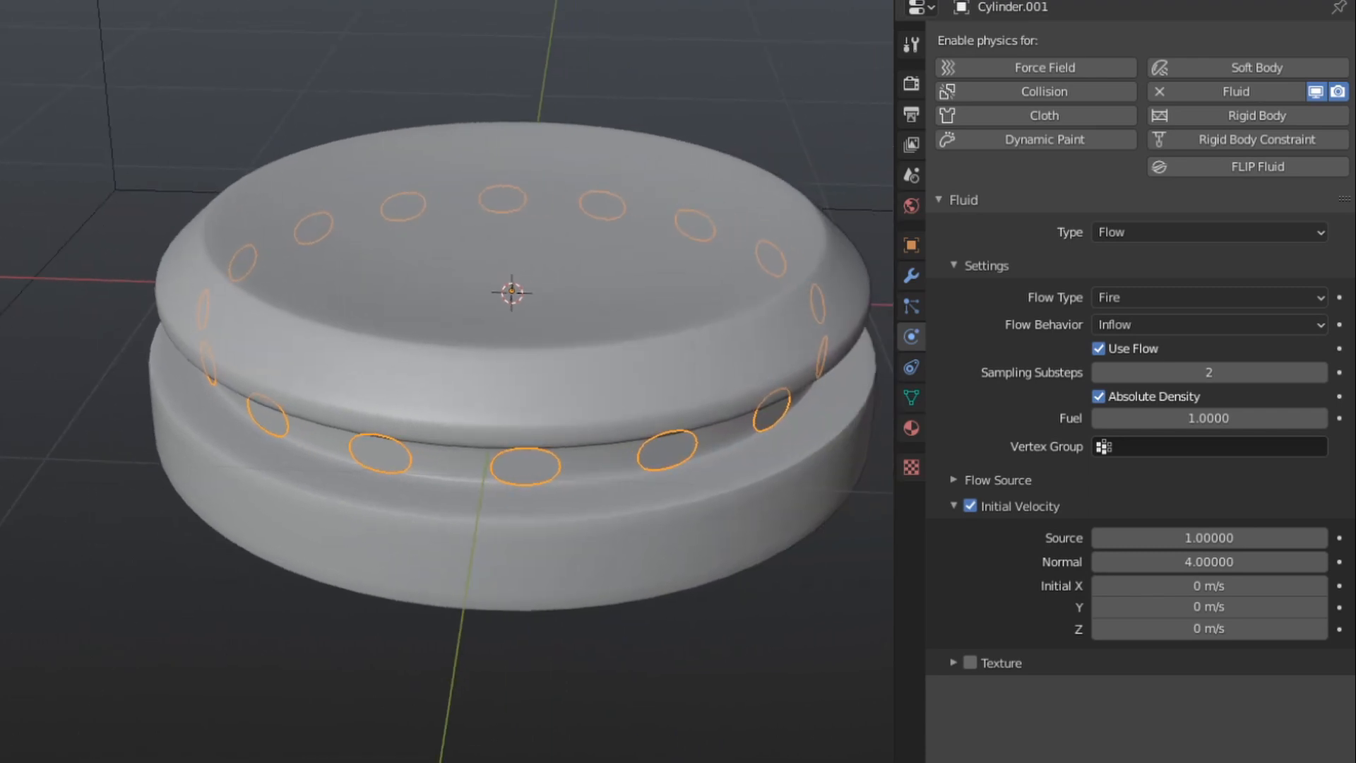
pyautogui.press('space')
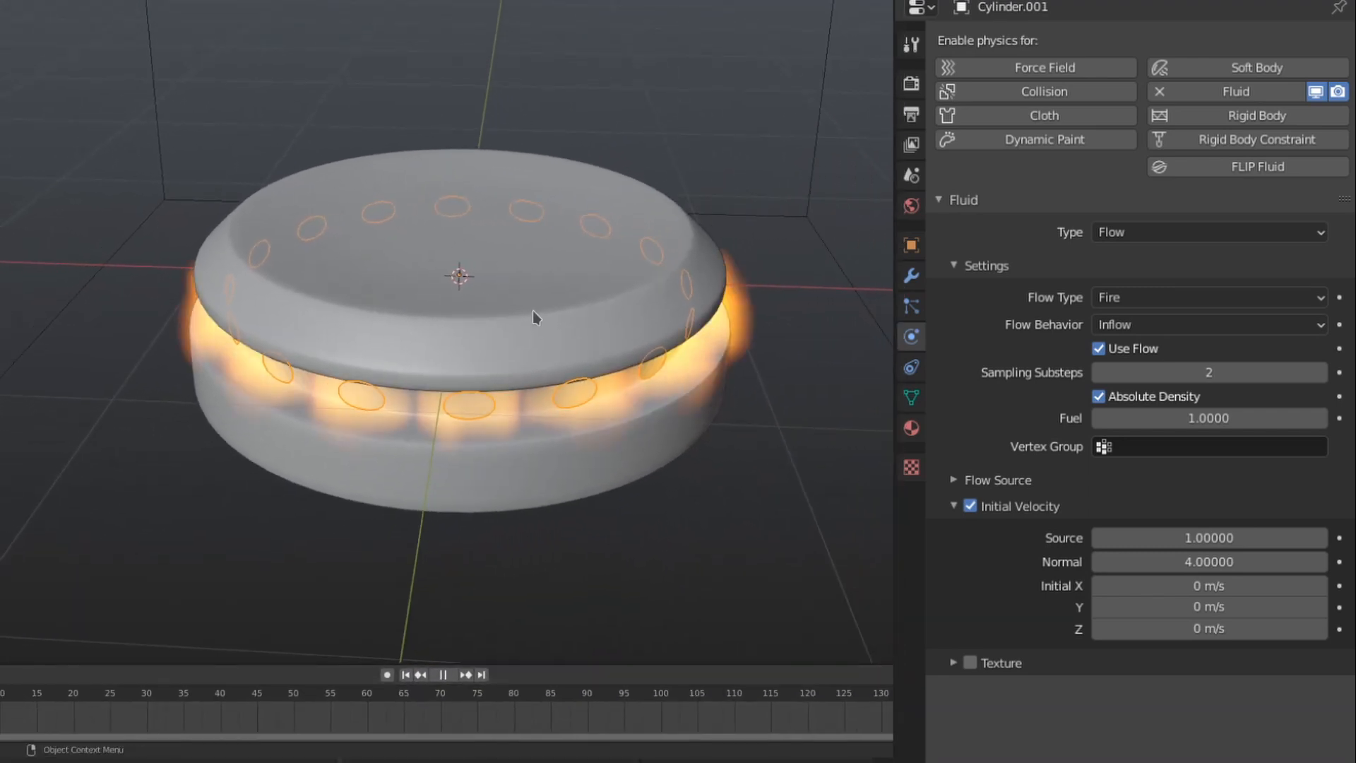
pyautogui.press('space')
# - Add a Force type force field and raise it along Z above the burner
pyautogui.hotkey('shift', 'a')
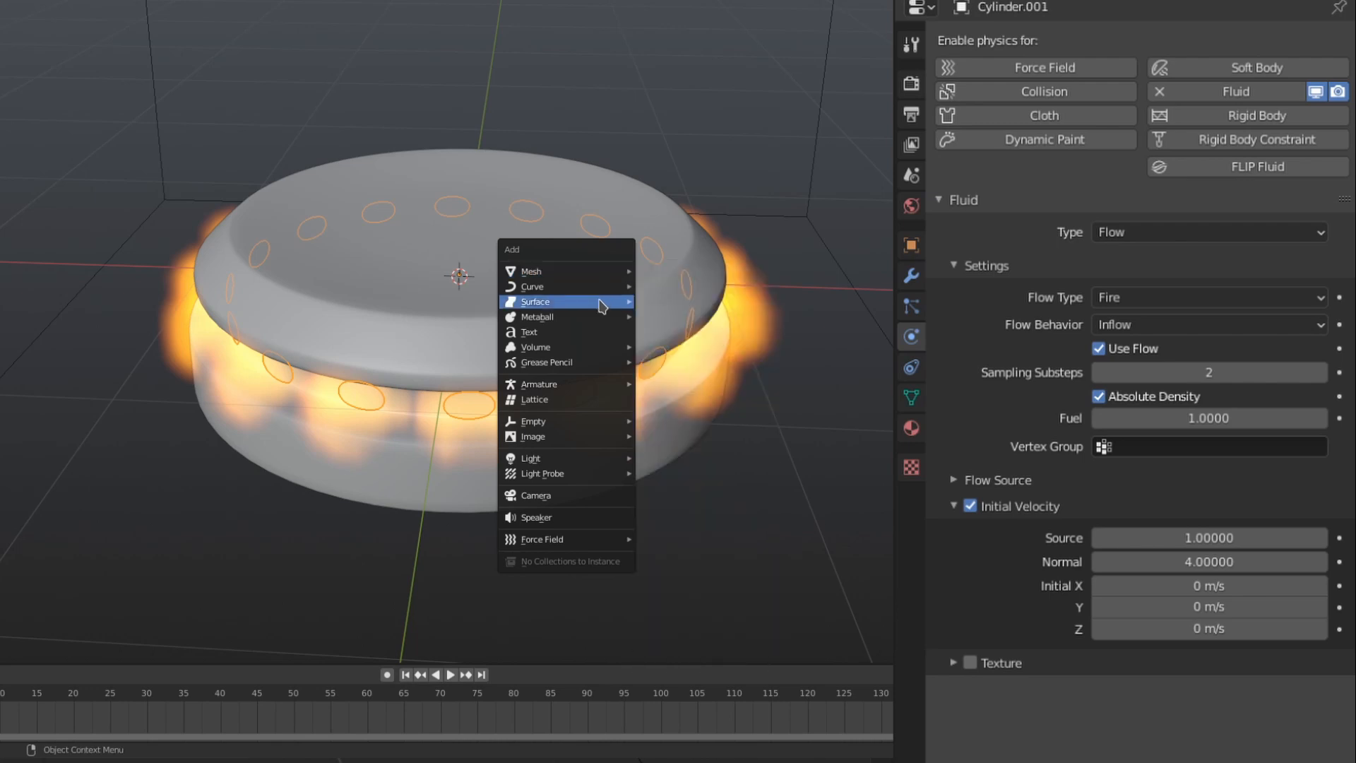
pyautogui.moveTo(569, 539)
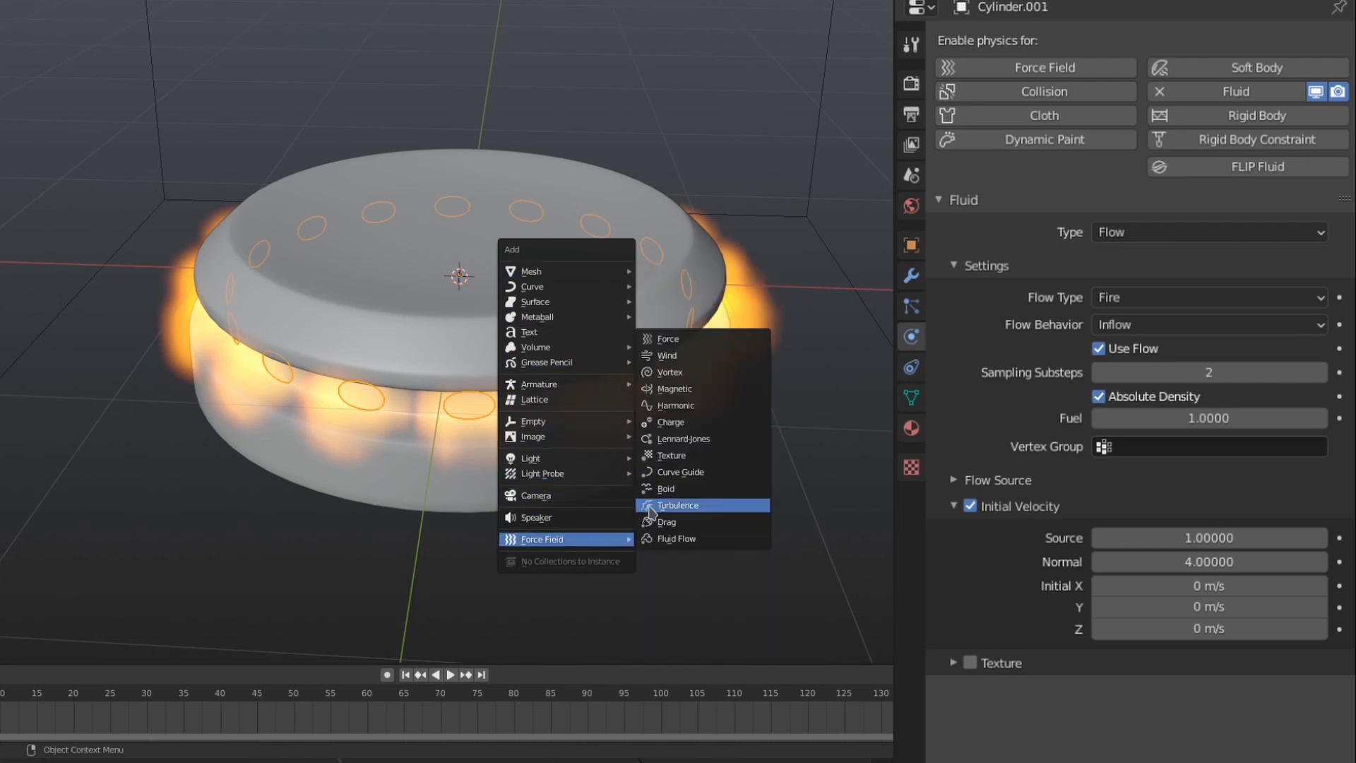
pyautogui.click(694, 346)
pyautogui.scroll(-2, 689, 275)
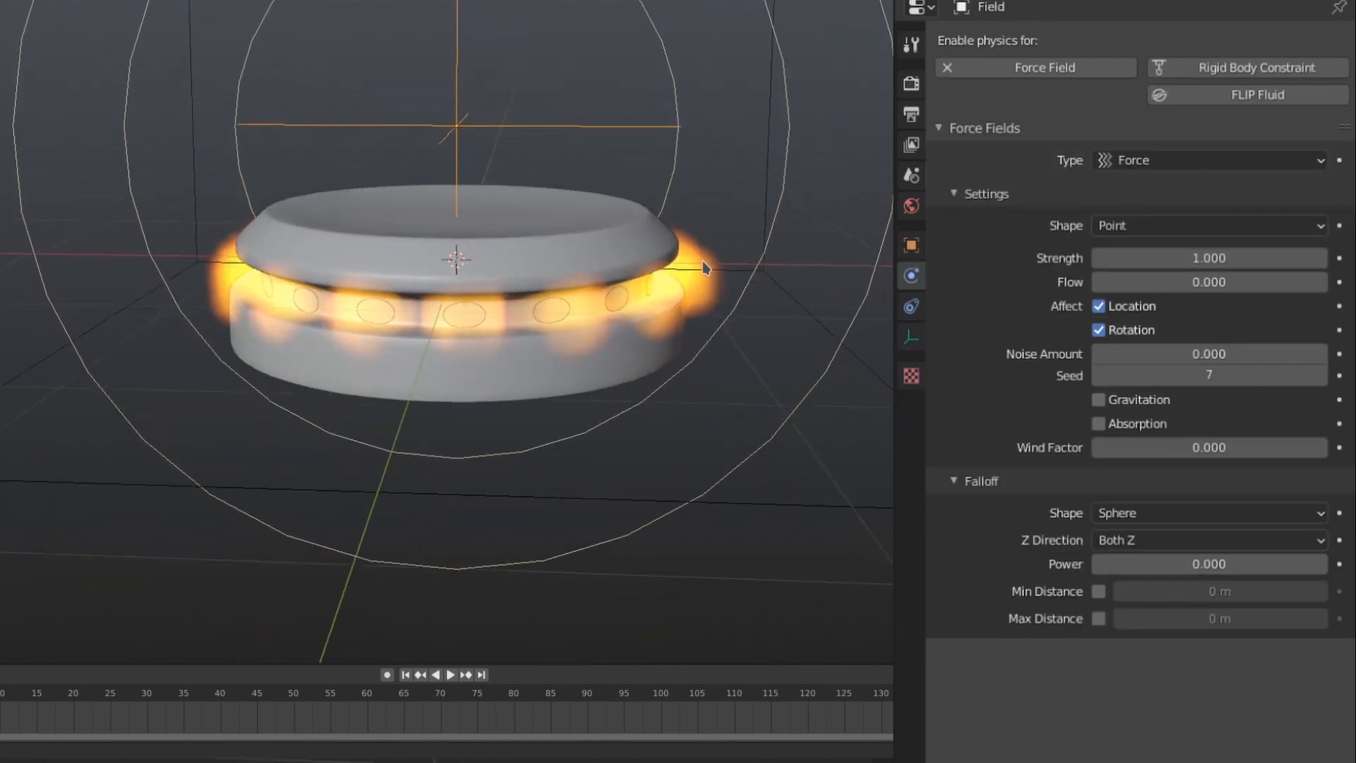
pyautogui.moveTo(704, 263); pyautogui.dragTo(722, 259, button='middle')
pyautogui.press('g')
pyautogui.press('z')
pyautogui.click(714, 166)
# - Set the force field's Strength to 0.2
pyautogui.click(1145, 259)
pyautogui.write('0')
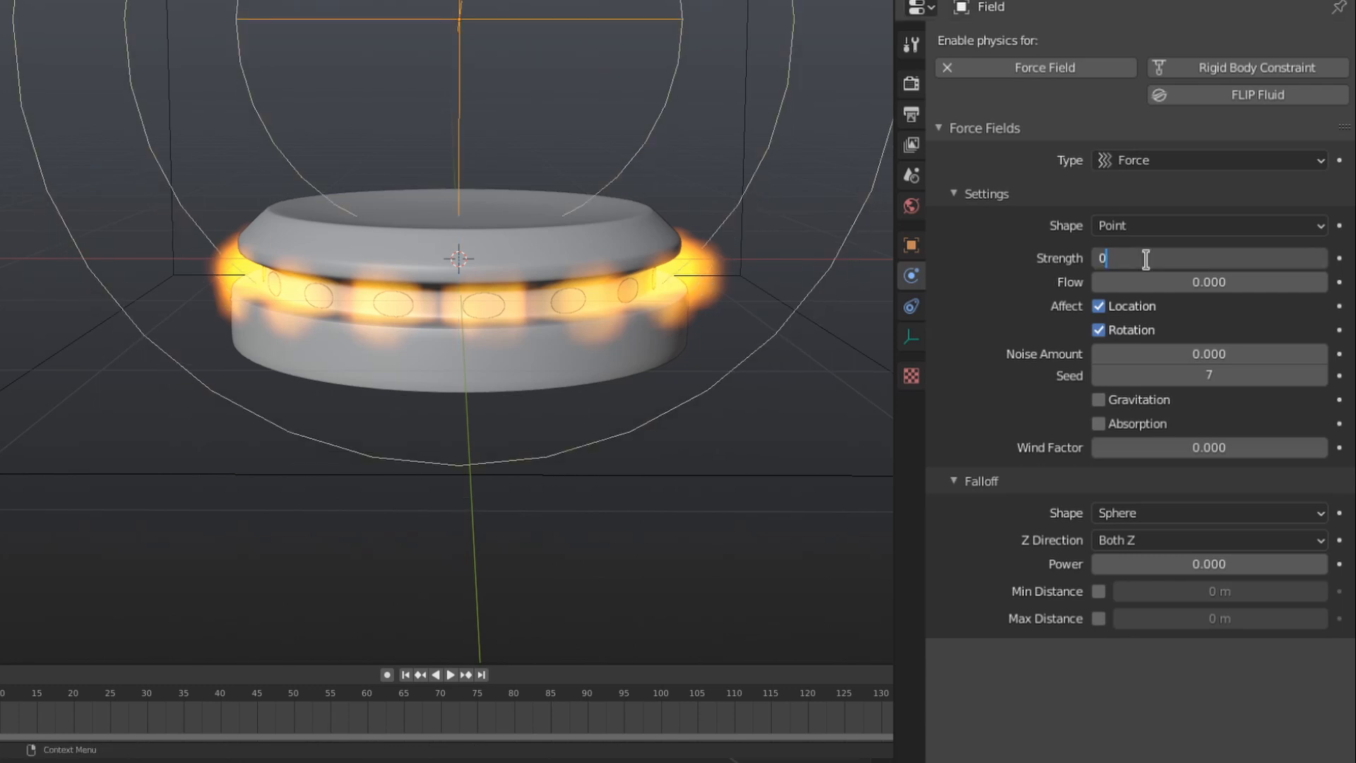
pyautogui.write('.2')
pyautogui.press('Return')
# - Select the domain cube and set its Resolution Divisions to 128
pyautogui.click(888, 369)
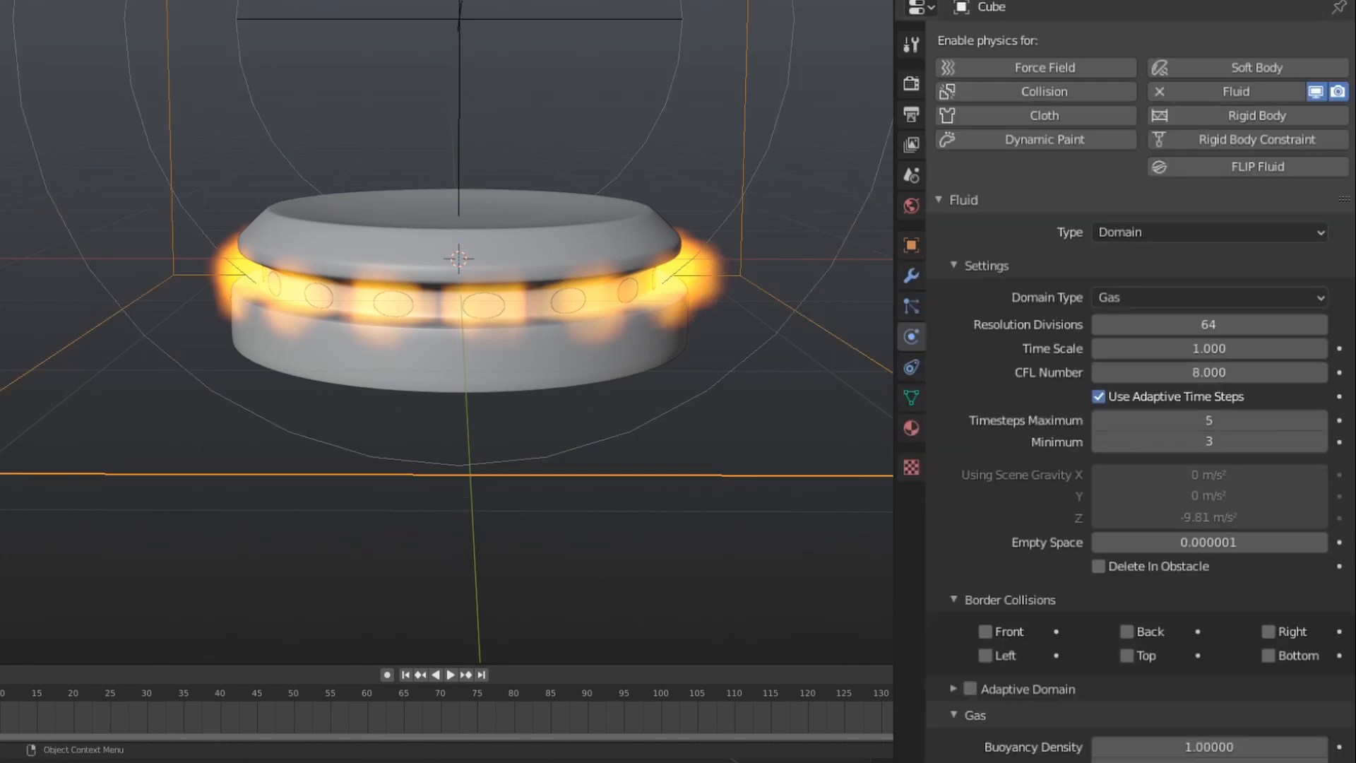
pyautogui.click(1280, 324)
pyautogui.write('1')
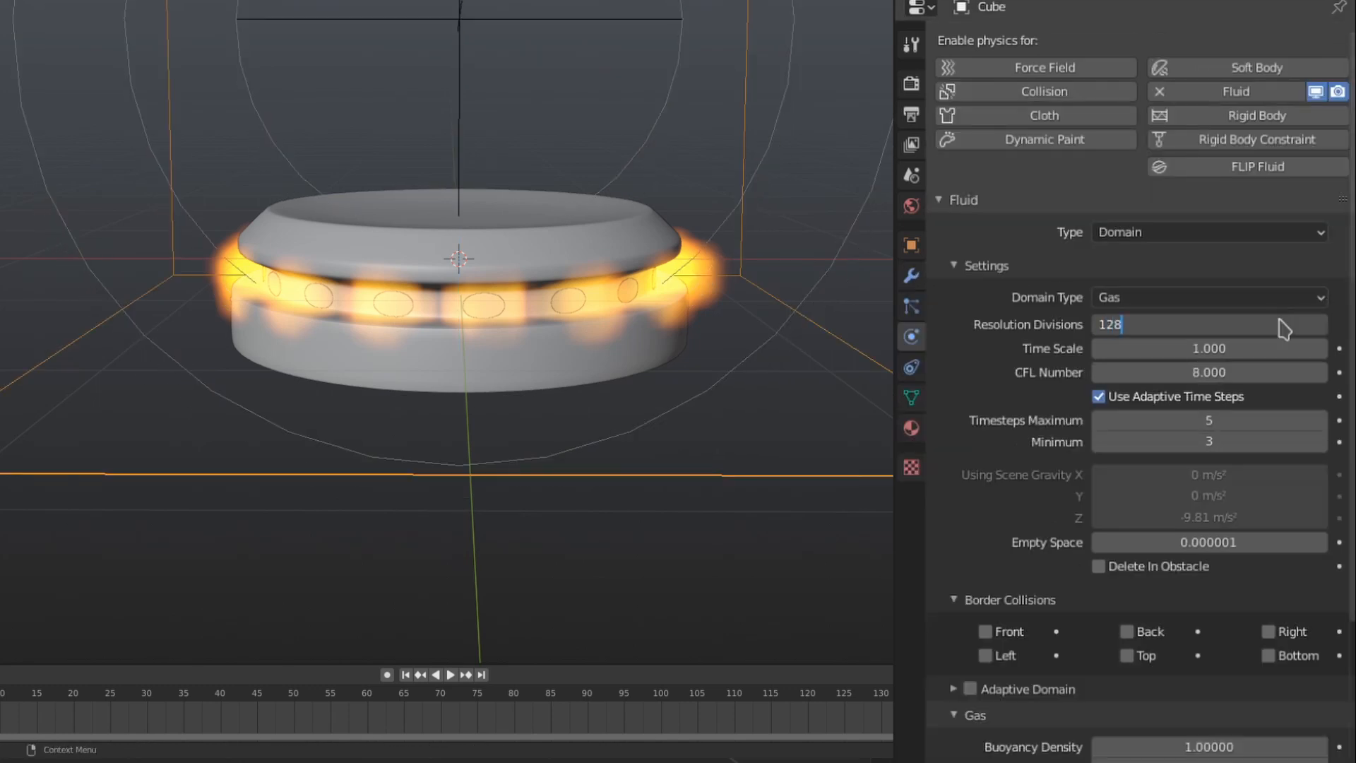
pyautogui.write('28')
pyautogui.press('Return')
pyautogui.scroll(-15, 1318, 628)
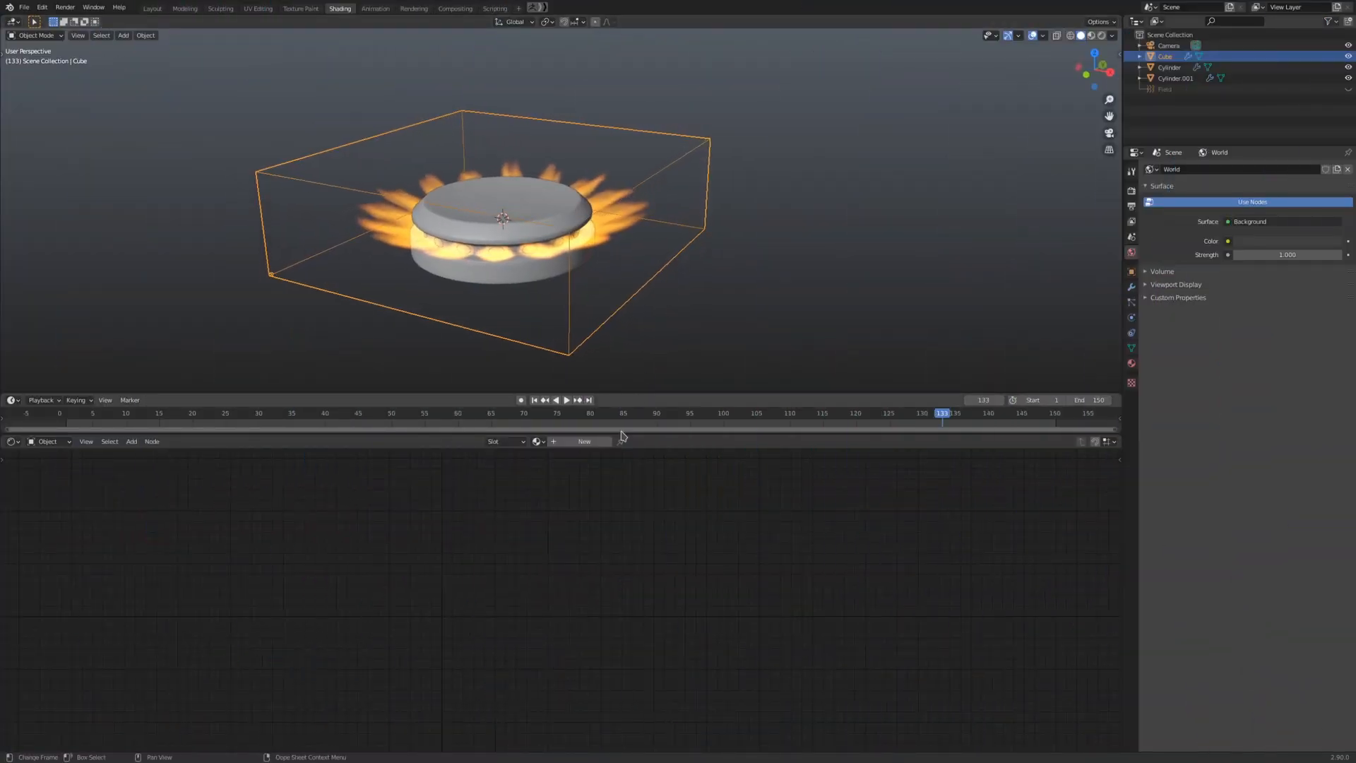
# - Create a material named flames for the domain cube and replace its Principled BSDF with a Principled Volume feeding the Volume output
pyautogui.click(584, 443)
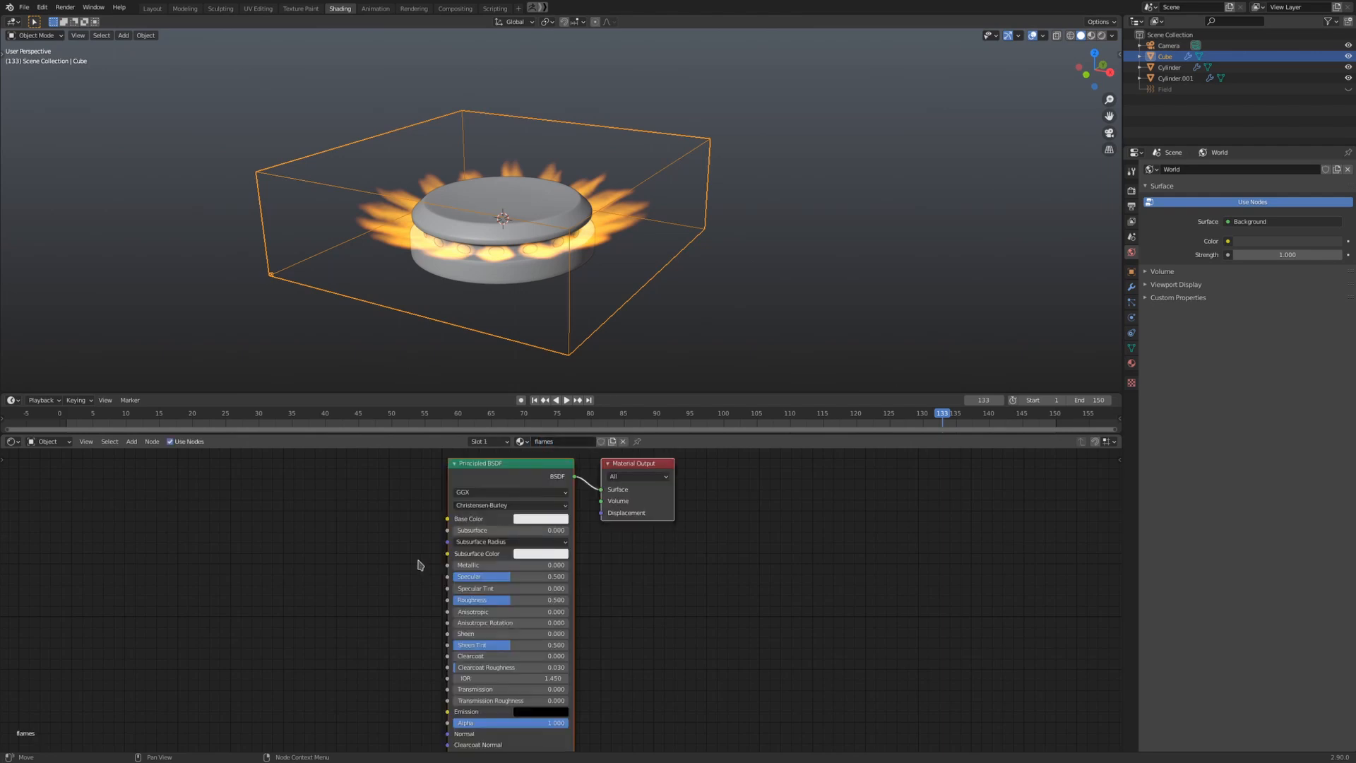
pyautogui.click(471, 473)
pyautogui.press('x')
pyautogui.hotkey('shift', 'a')
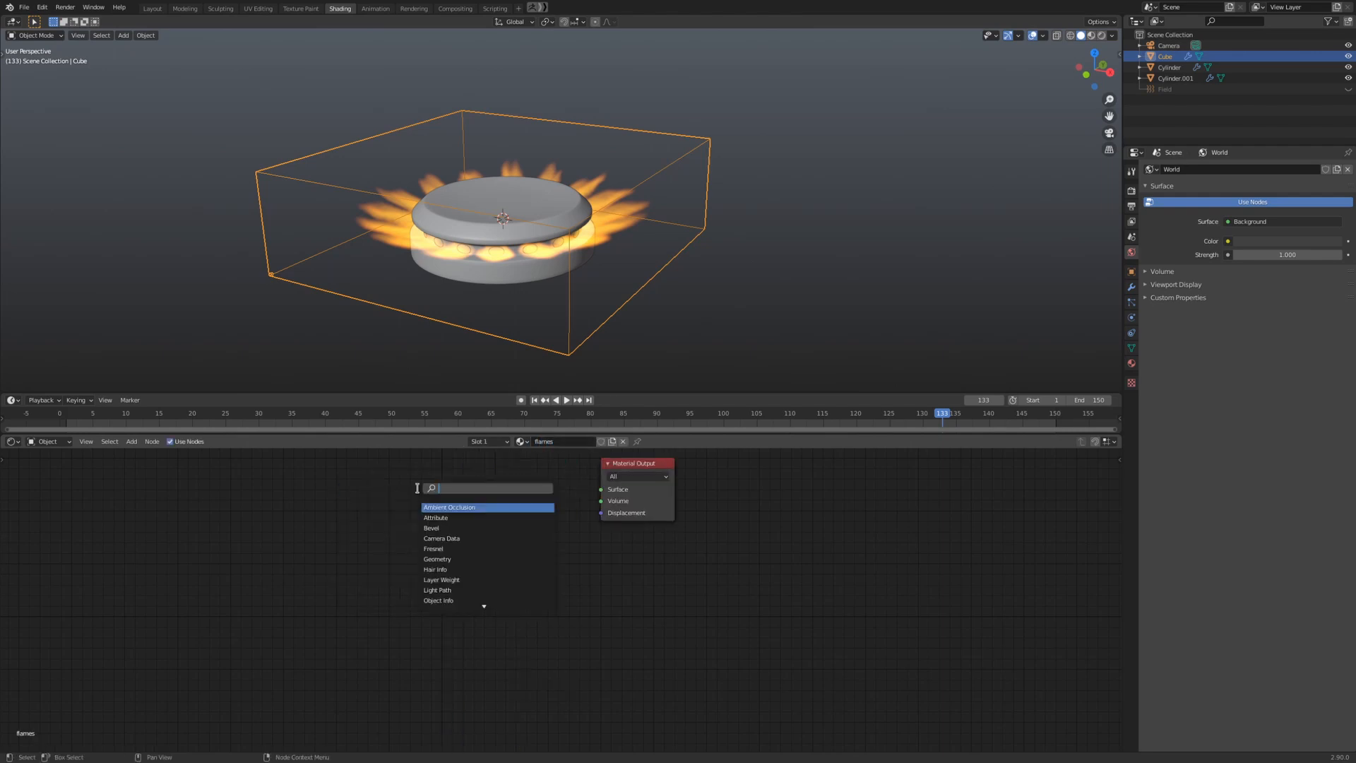
pyautogui.write('prin')
pyautogui.press('Down')
pyautogui.press('Return')
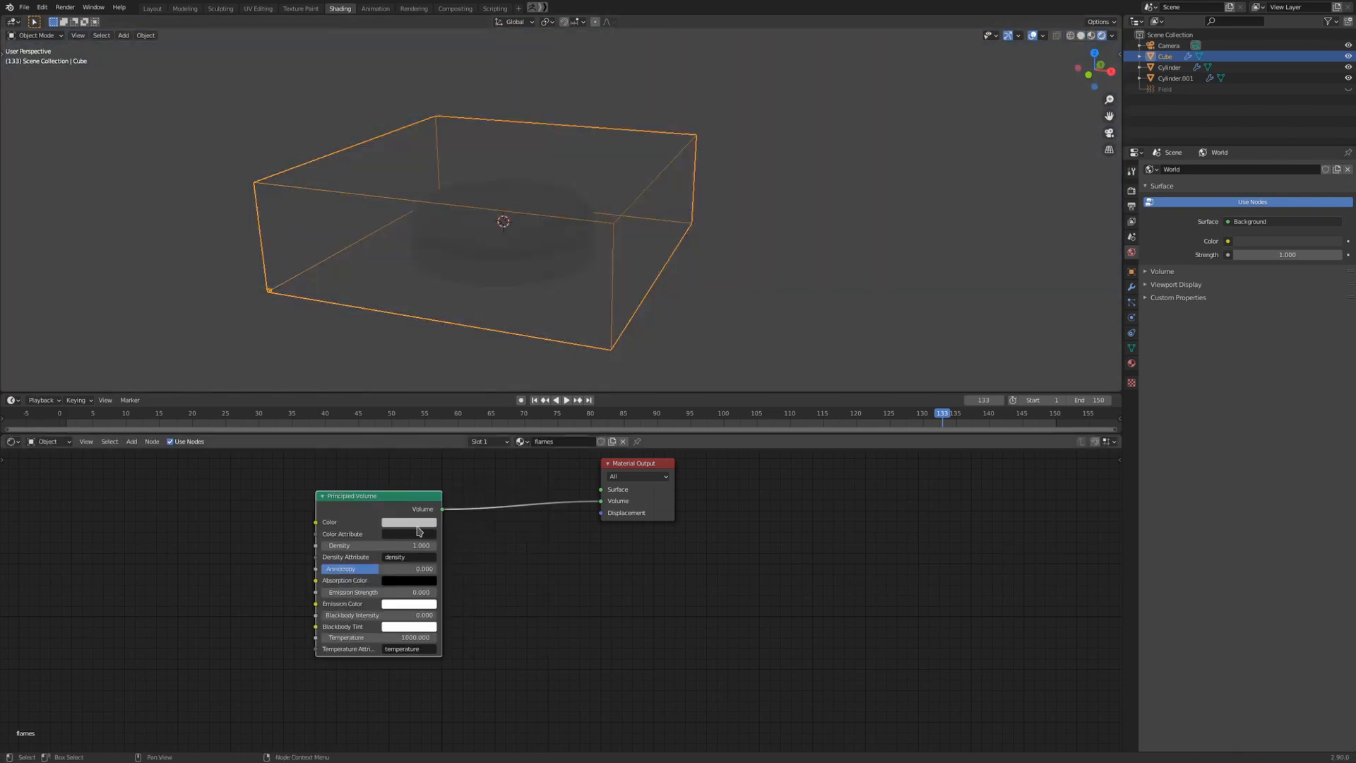
# - Set the Principled Volume's Density to 0 and link a new Volume Info node's Flame output to its Blackbody Intensity
pyautogui.press('Return')
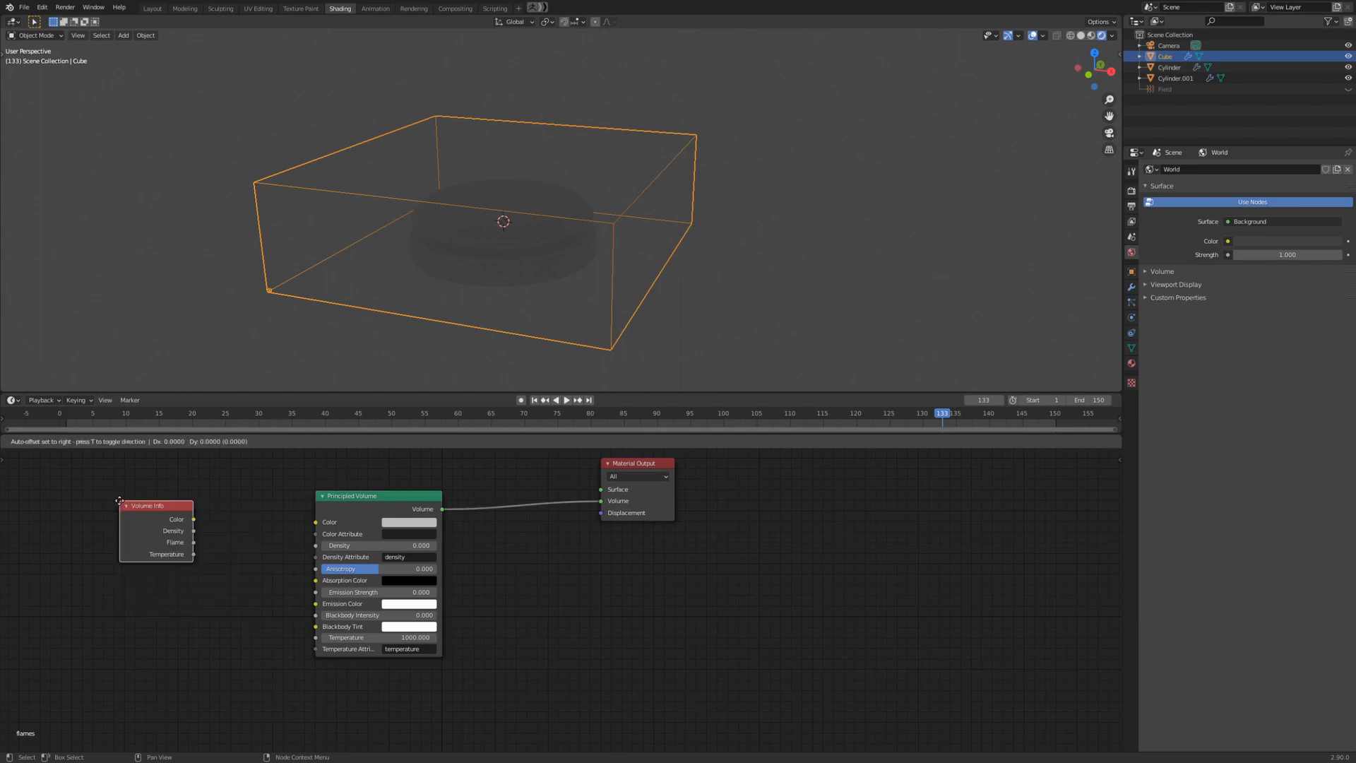
pyautogui.click(121, 505)
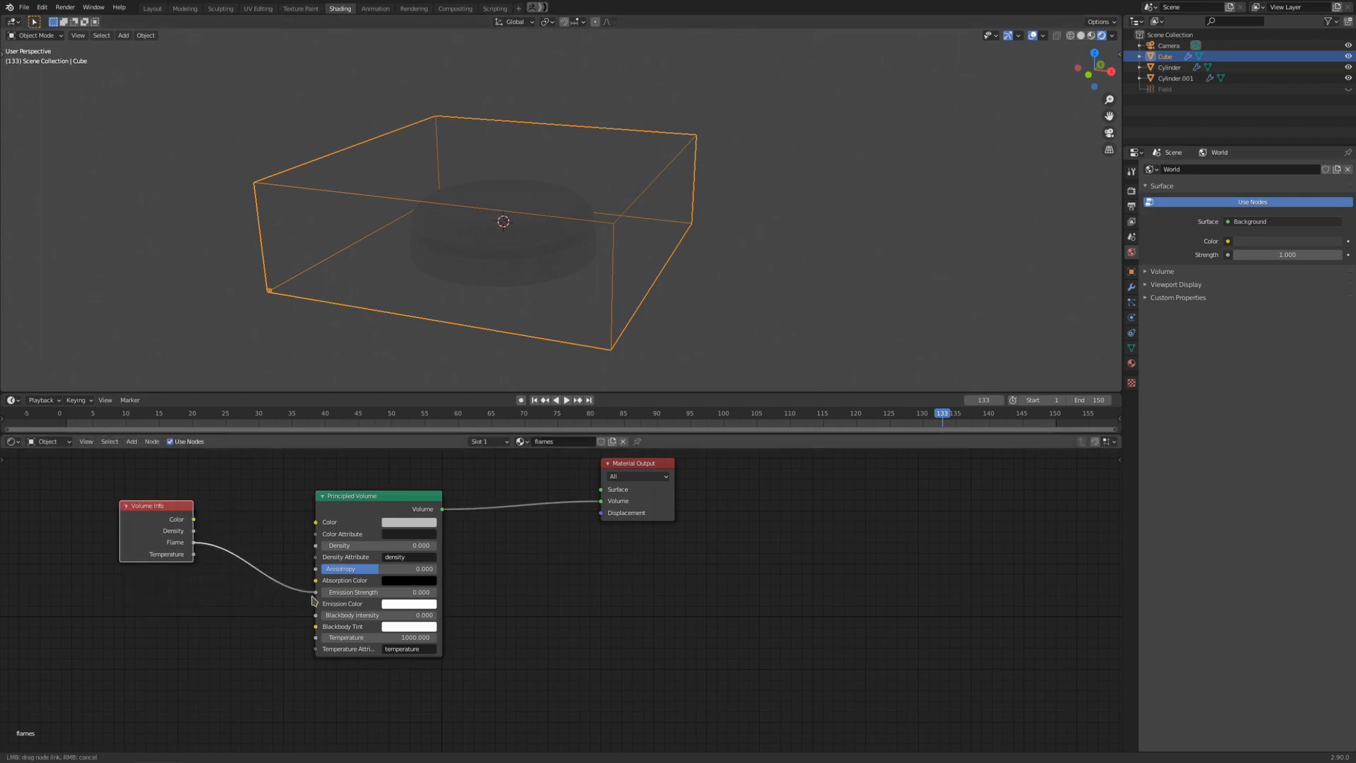
pyautogui.moveTo(314, 619); pyautogui.dragTo(316, 616)
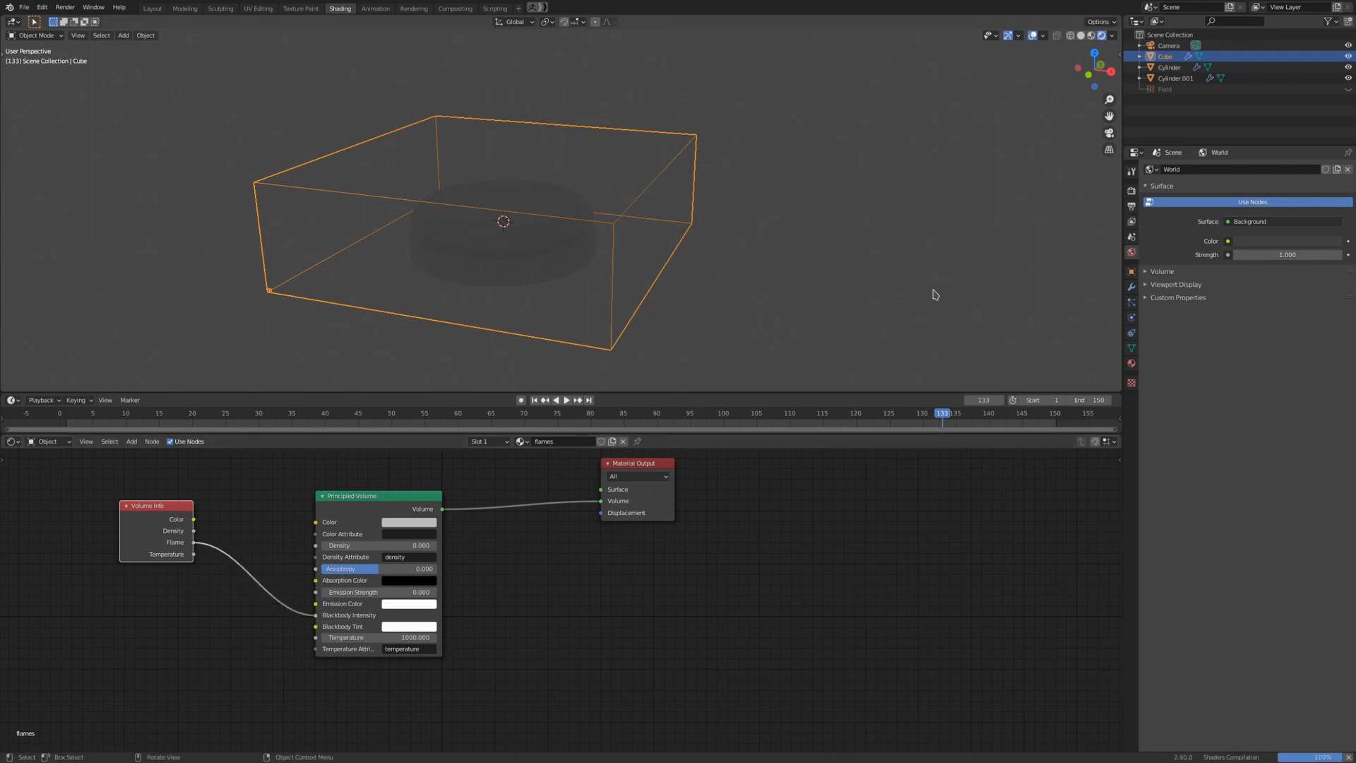
pyautogui.moveTo(932, 293); pyautogui.dragTo(909, 281, button='middle')
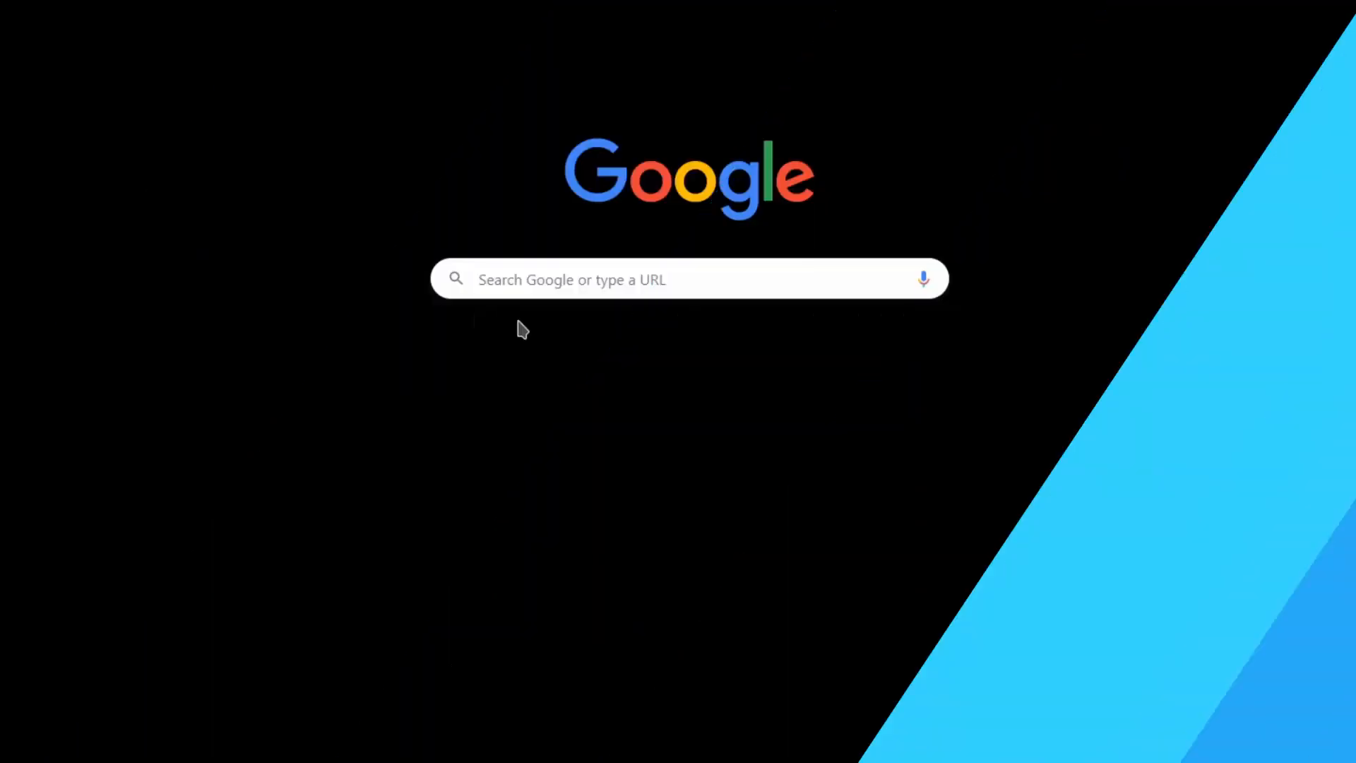
# - Switch to the browser and search Google for "how hot is a gas flame stove"
pyautogui.click(563, 275)
pyautogui.write('how hot is a gas flame stove')
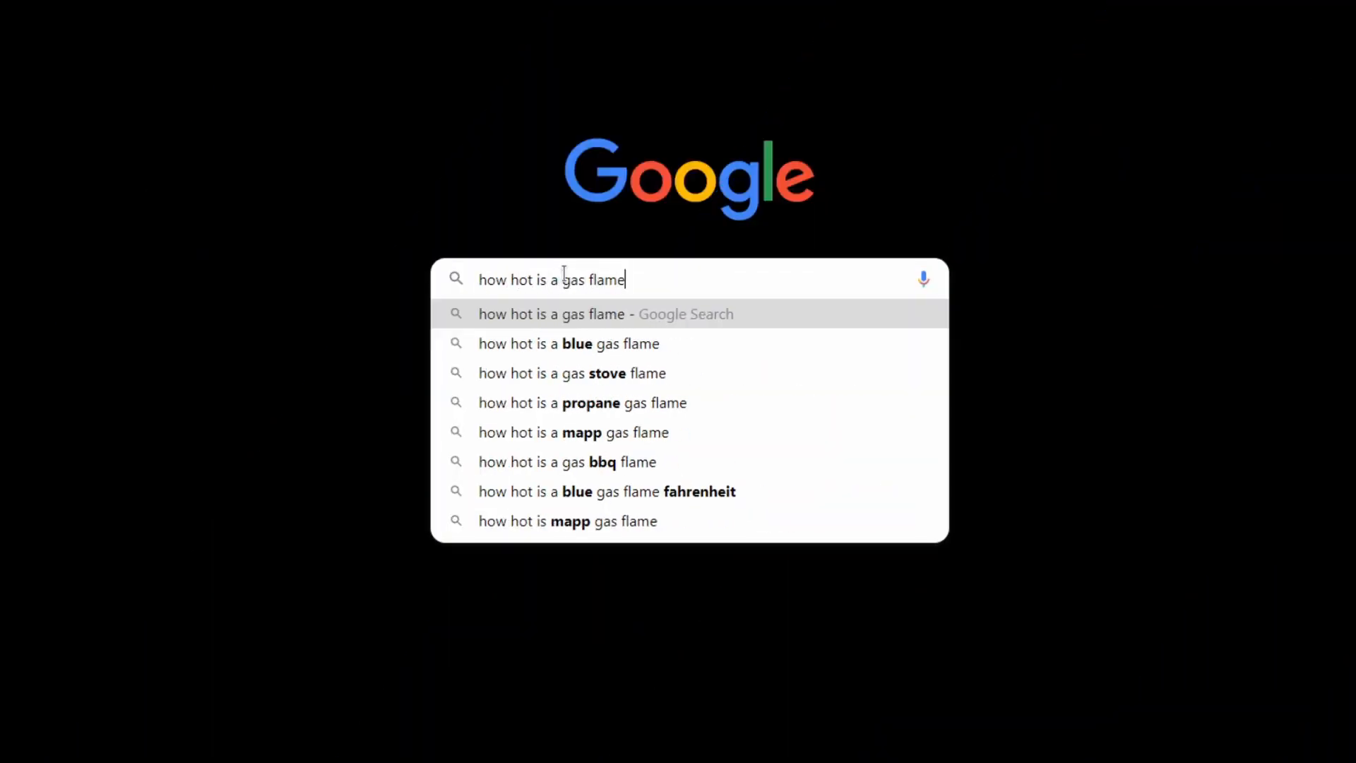
pyautogui.press('Return')
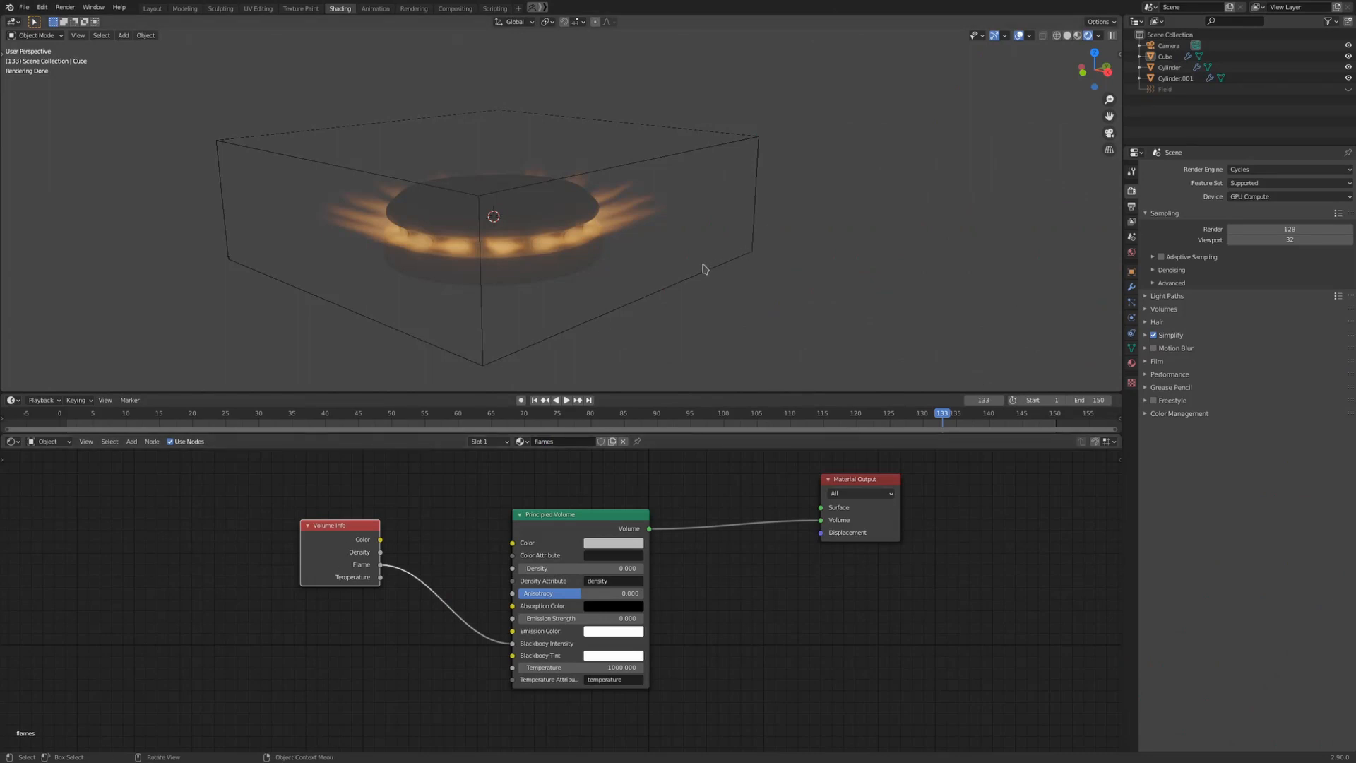
# - Return to Blender and set the Principled Volume's Temperature to 1922
pyautogui.click(584, 667)
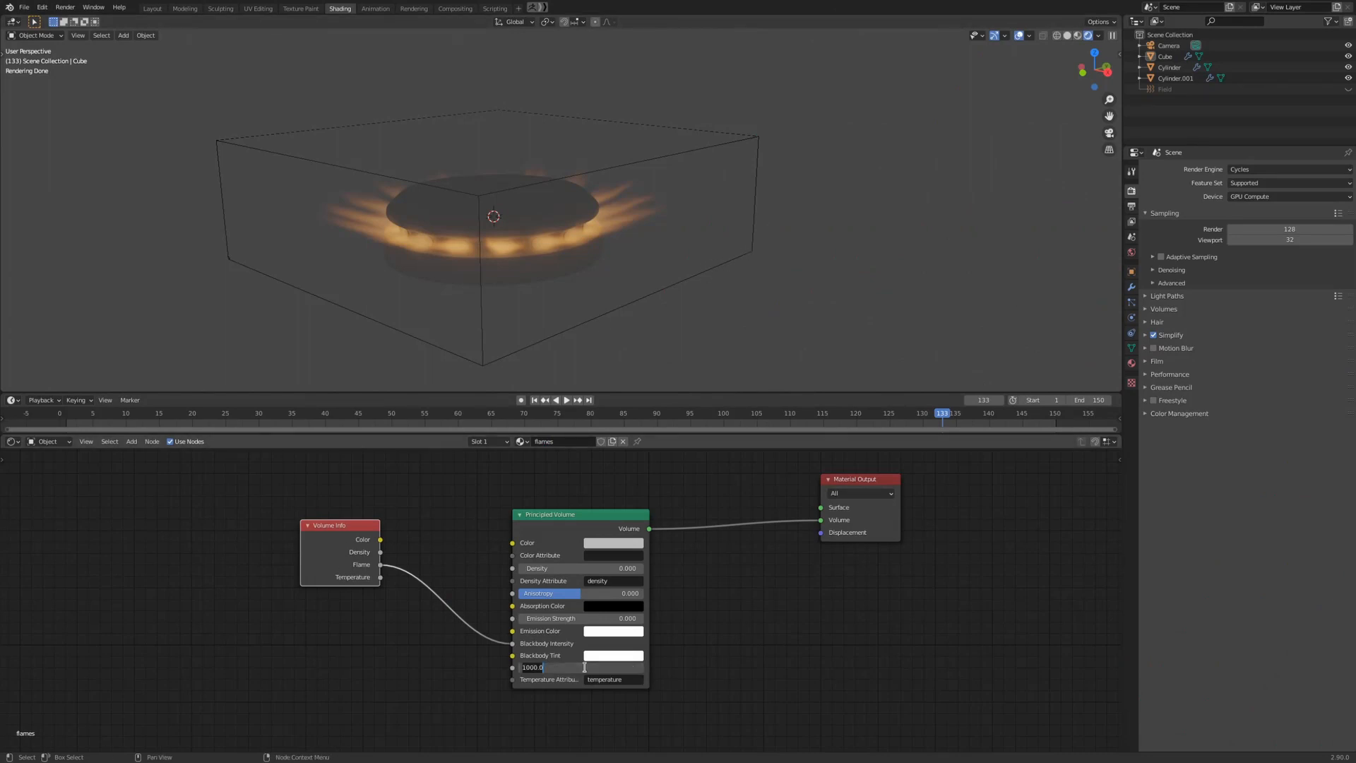
pyautogui.write('1922')
pyautogui.press('Return')
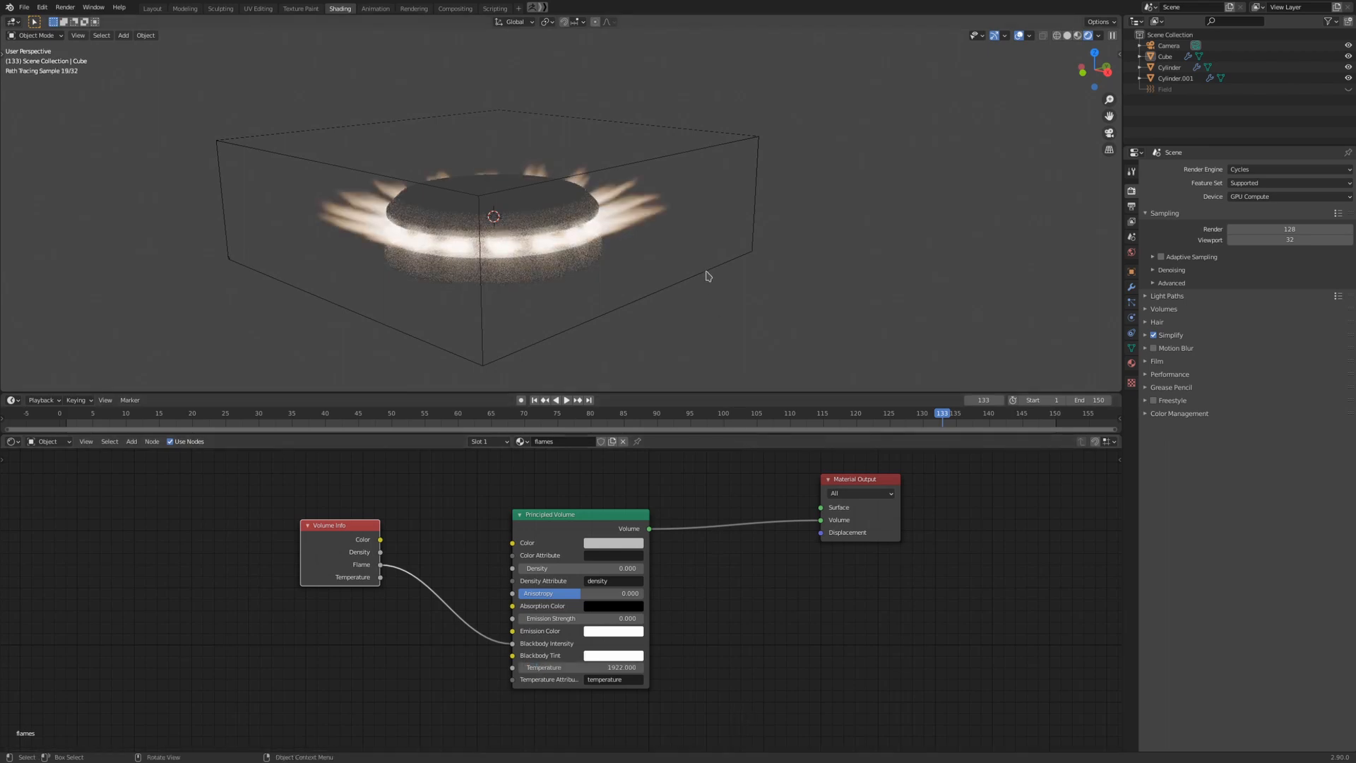
pyautogui.moveTo(708, 276); pyautogui.dragTo(690, 315, button='middle')
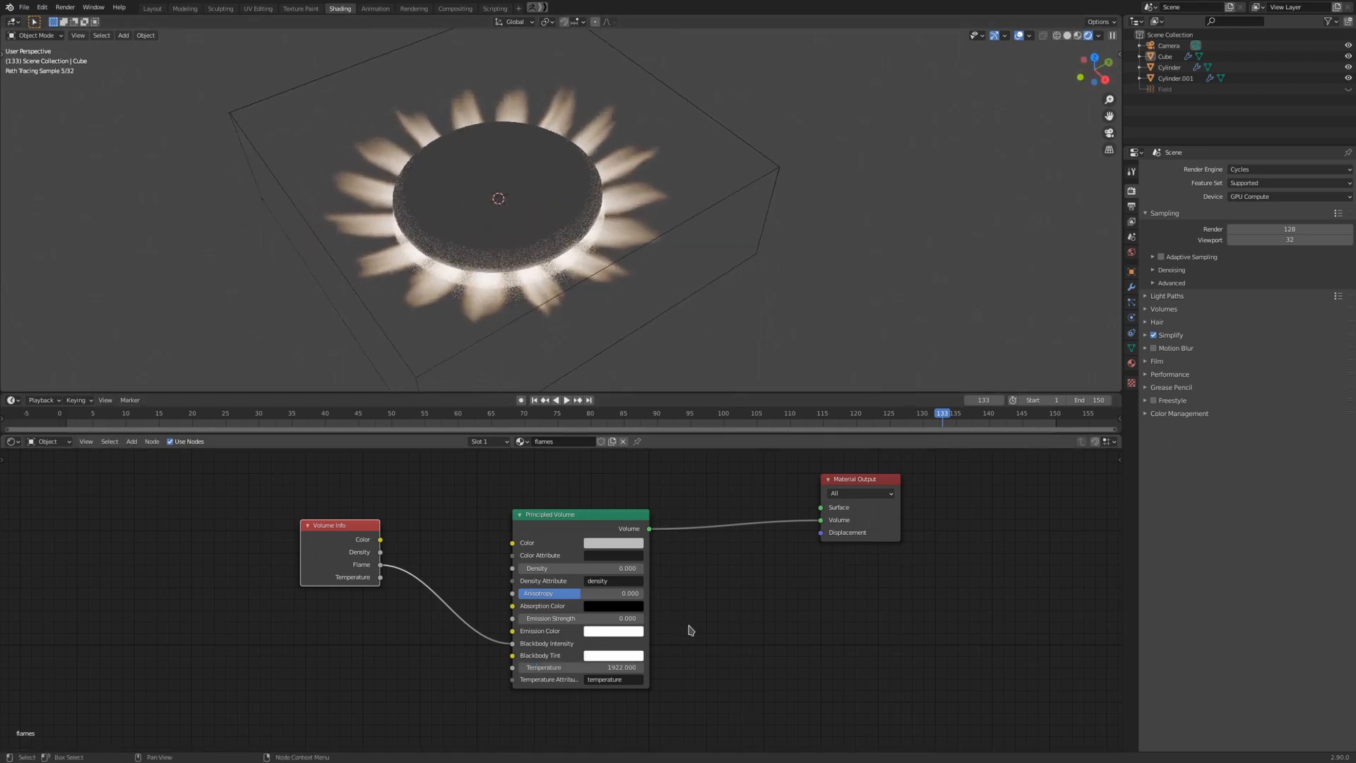
# - Change the Principled Volume's Blackbody Tint to a light blue and inspect the rendered flames around the burner
pyautogui.scroll(1, 690, 630)
pyautogui.click(611, 666)
pyautogui.moveTo(648, 560); pyautogui.dragTo(664, 495)
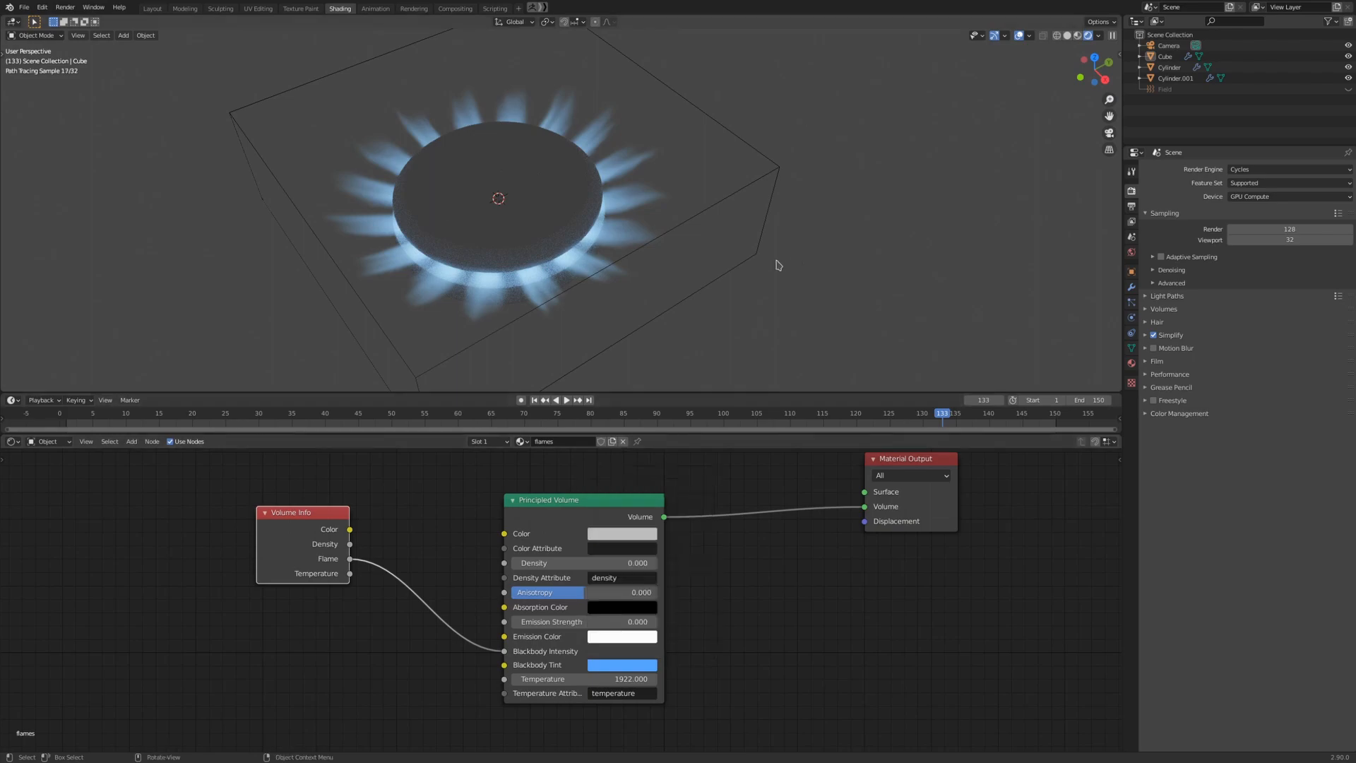
pyautogui.moveTo(776, 264); pyautogui.dragTo(787, 251, button='middle')
pyautogui.scroll(-5, 788, 251)
pyautogui.scroll(4, 788, 250)
pyautogui.hotkey('shift', 'a')
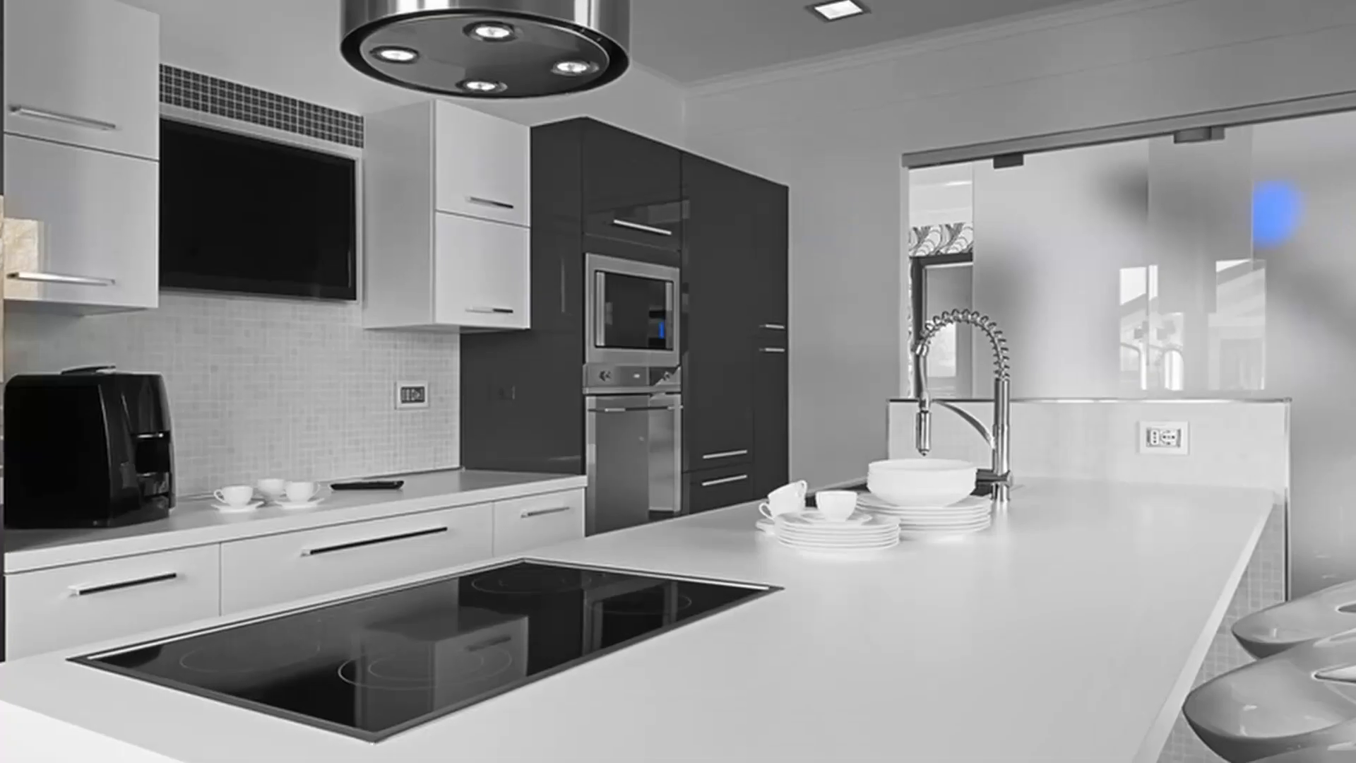